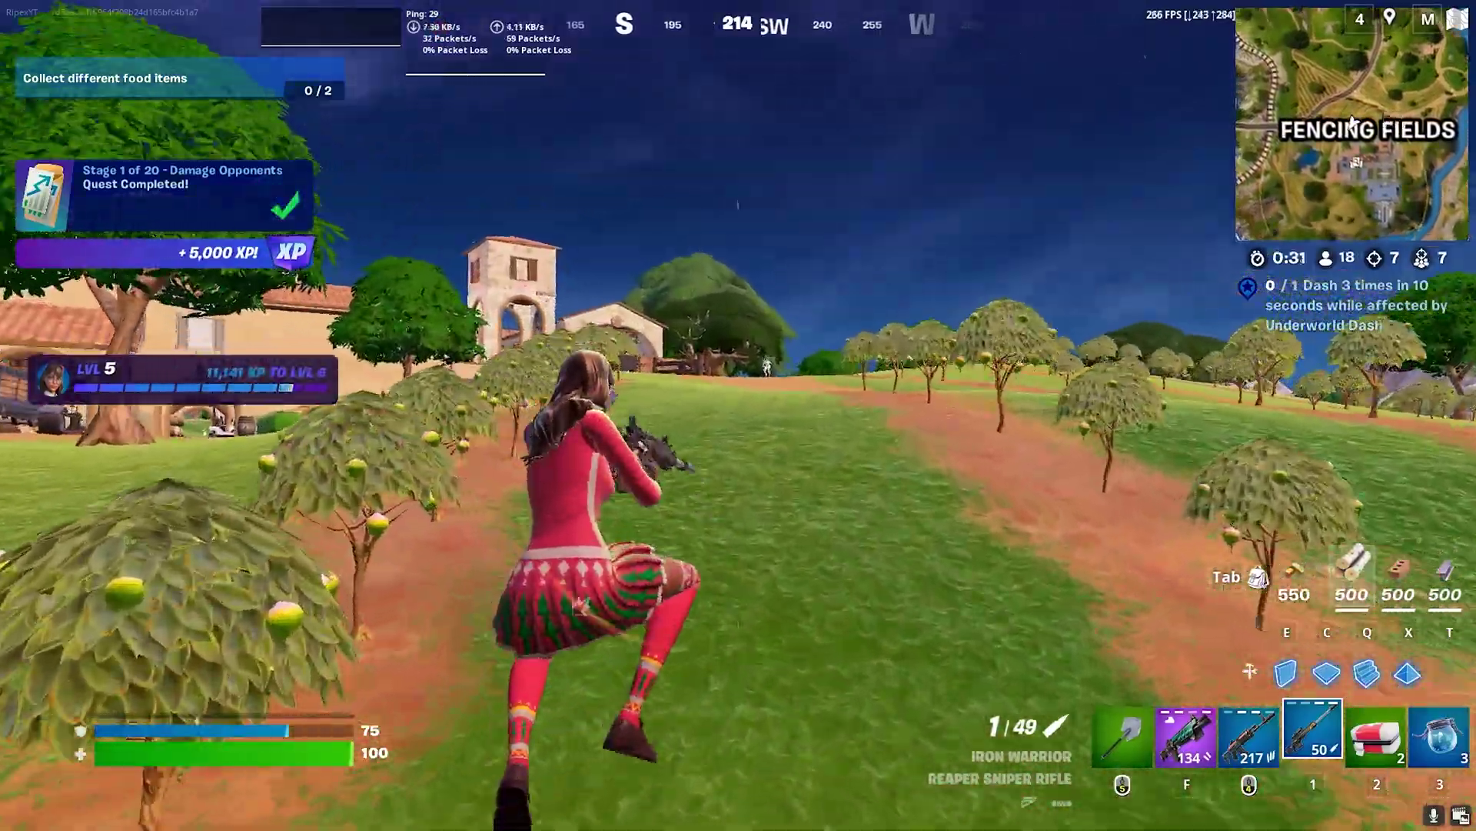
- Switch to the Nemesis AR, shoot down the nearby opponent, and reload the rifle
{"action": "scroll", "coordinate": [738, 415], "scroll_direction": "up", "scroll_amount": 1}
{"action": "left_click", "coordinate": [738, 415]}
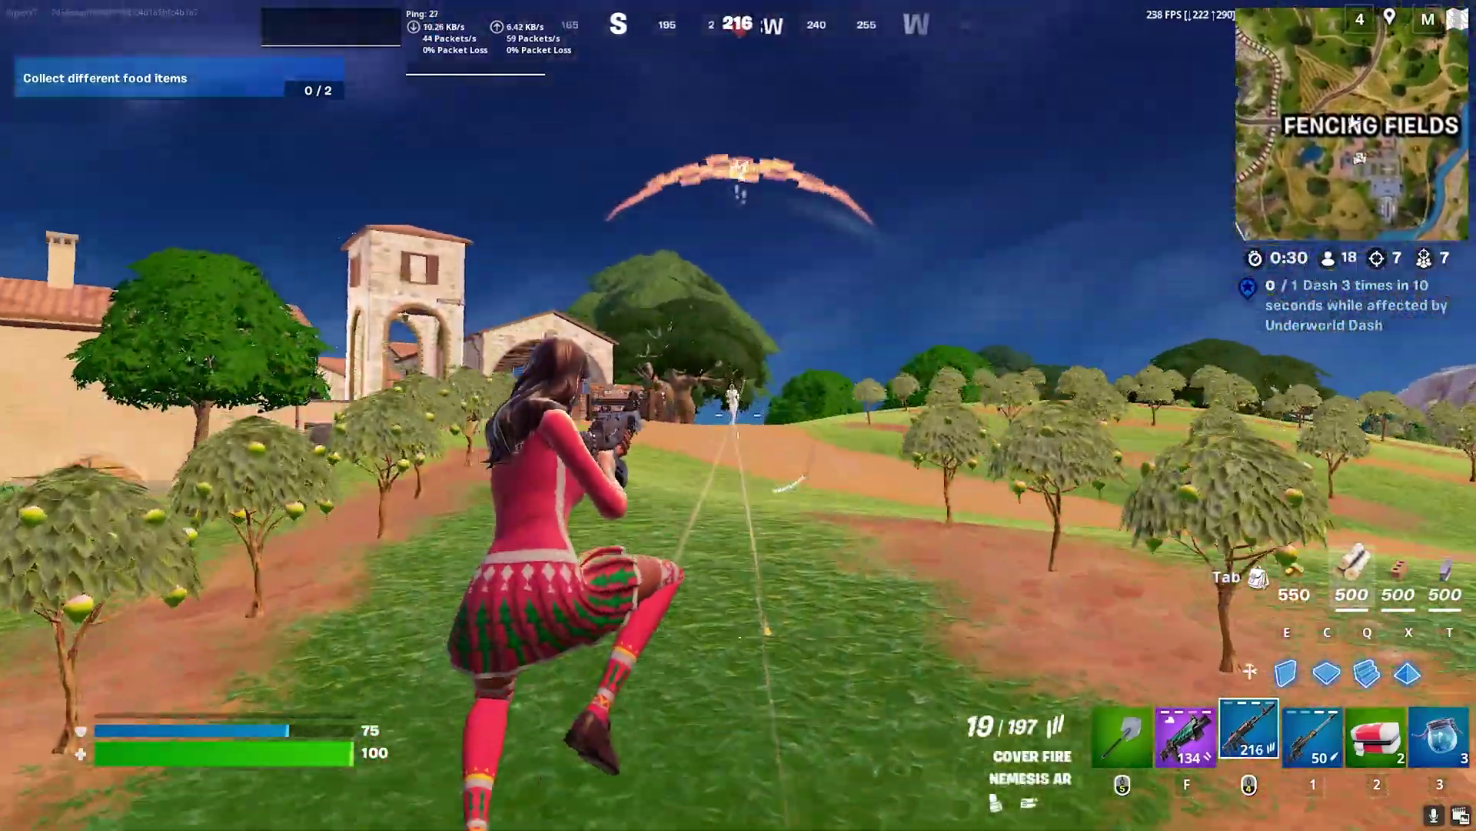
{"action": "left_click", "coordinate": [739, 415]}
{"action": "key", "text": "r"}
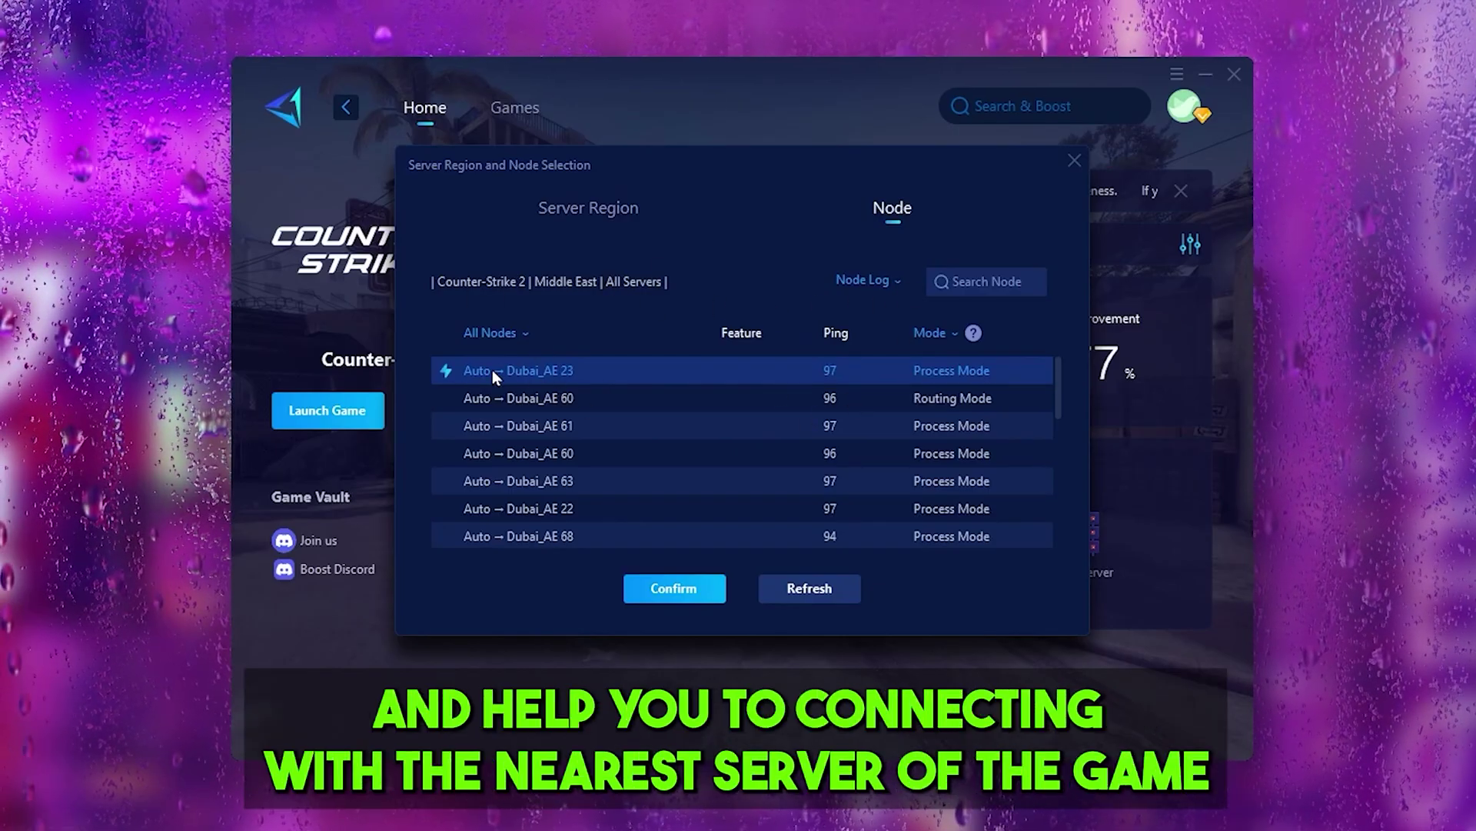
{"action": "scroll", "coordinate": [608, 454], "scroll_direction": "down", "scroll_amount": 5}
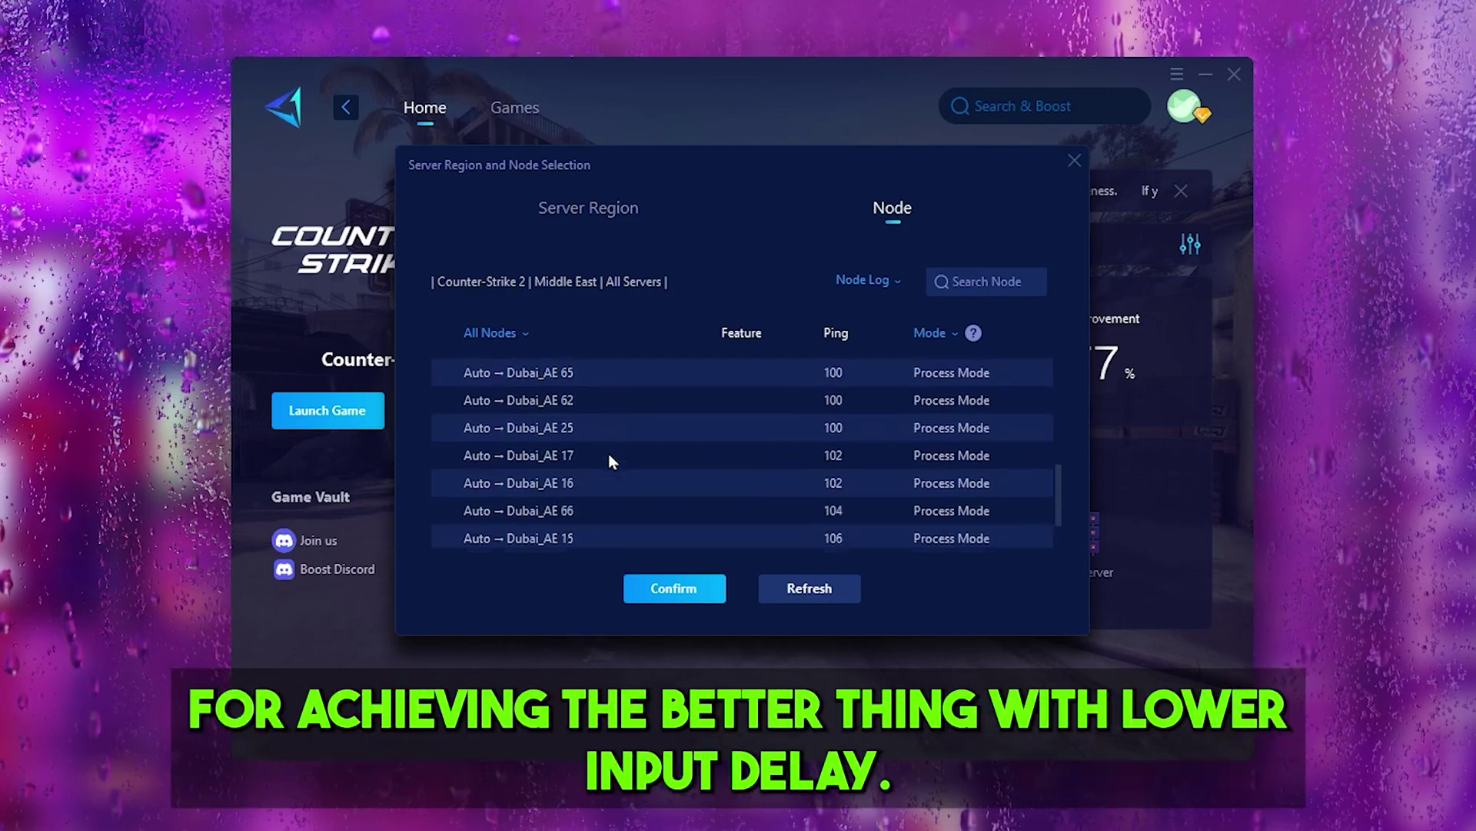
{"action": "scroll", "coordinate": [607, 454], "scroll_direction": "down", "scroll_amount": 4}
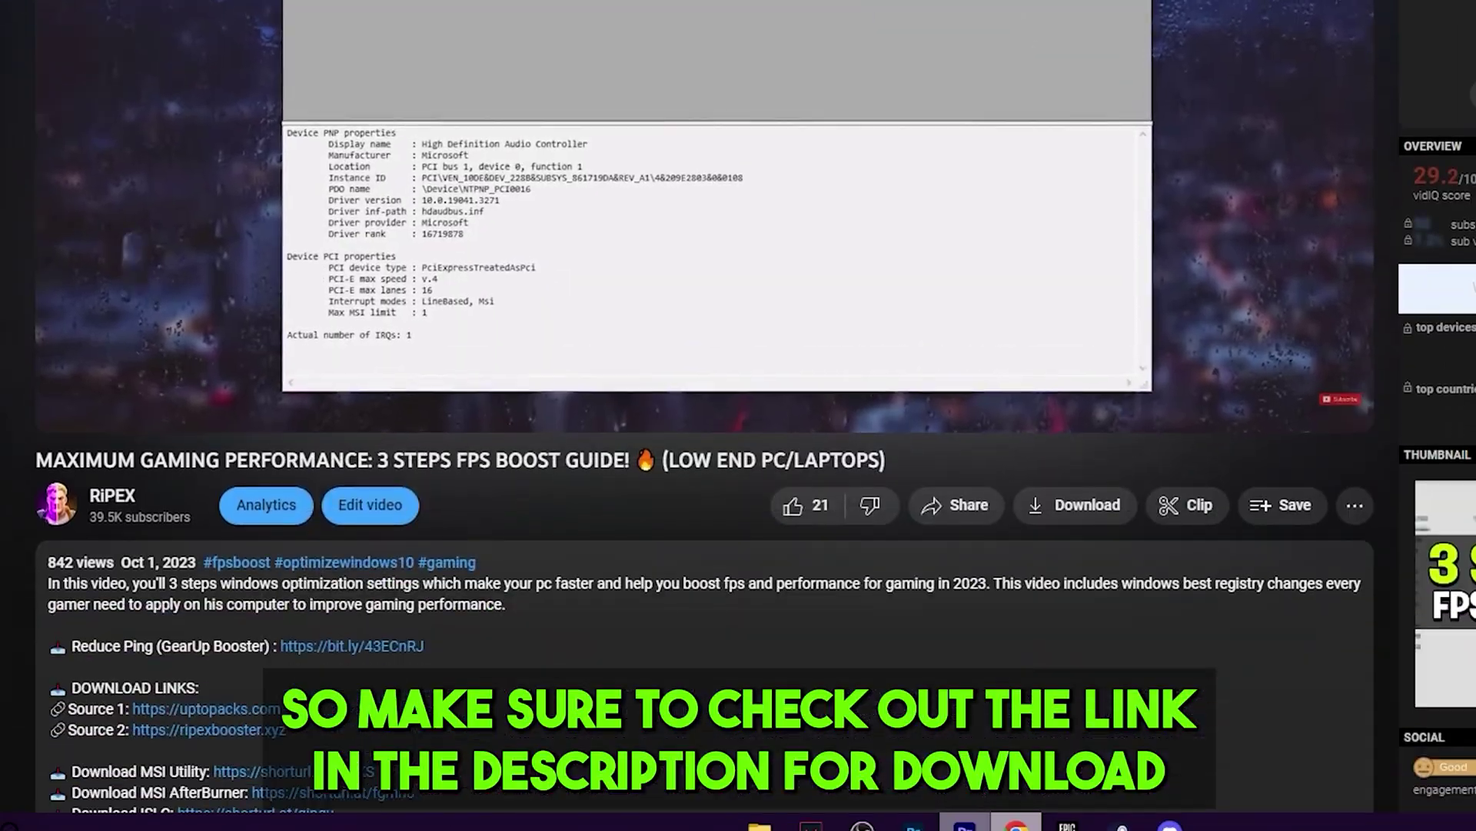
- Follow the GearUp Booster link in the video description
{"action": "scroll", "coordinate": [345, 295], "scroll_direction": "down", "scroll_amount": 4}
{"action": "left_click", "coordinate": [354, 333]}
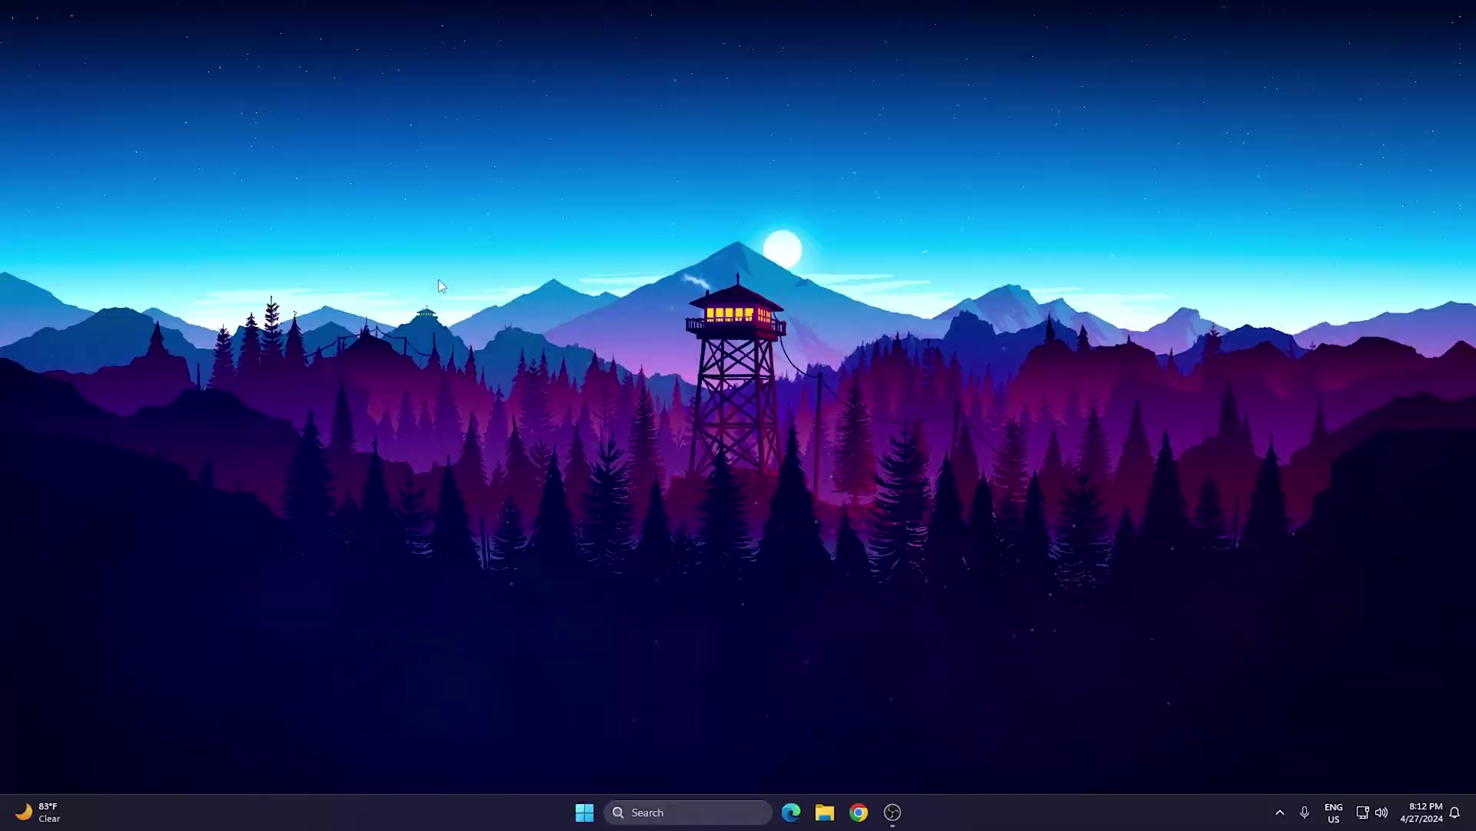
- Search Windows for 'temp' and open the Delete temporary files setting
{"action": "left_click", "coordinate": [640, 813]}
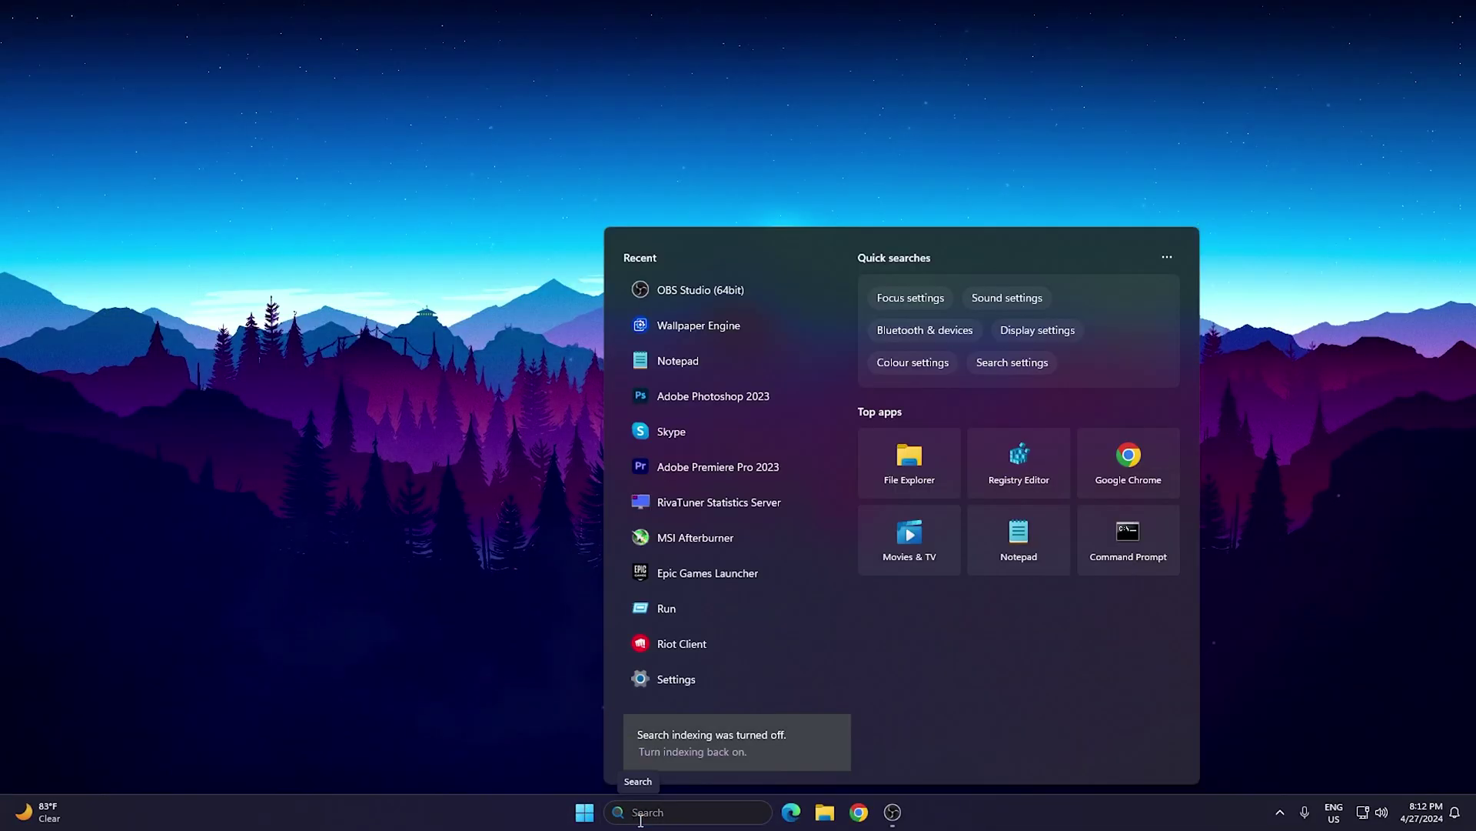
{"action": "type", "text": "temp"}
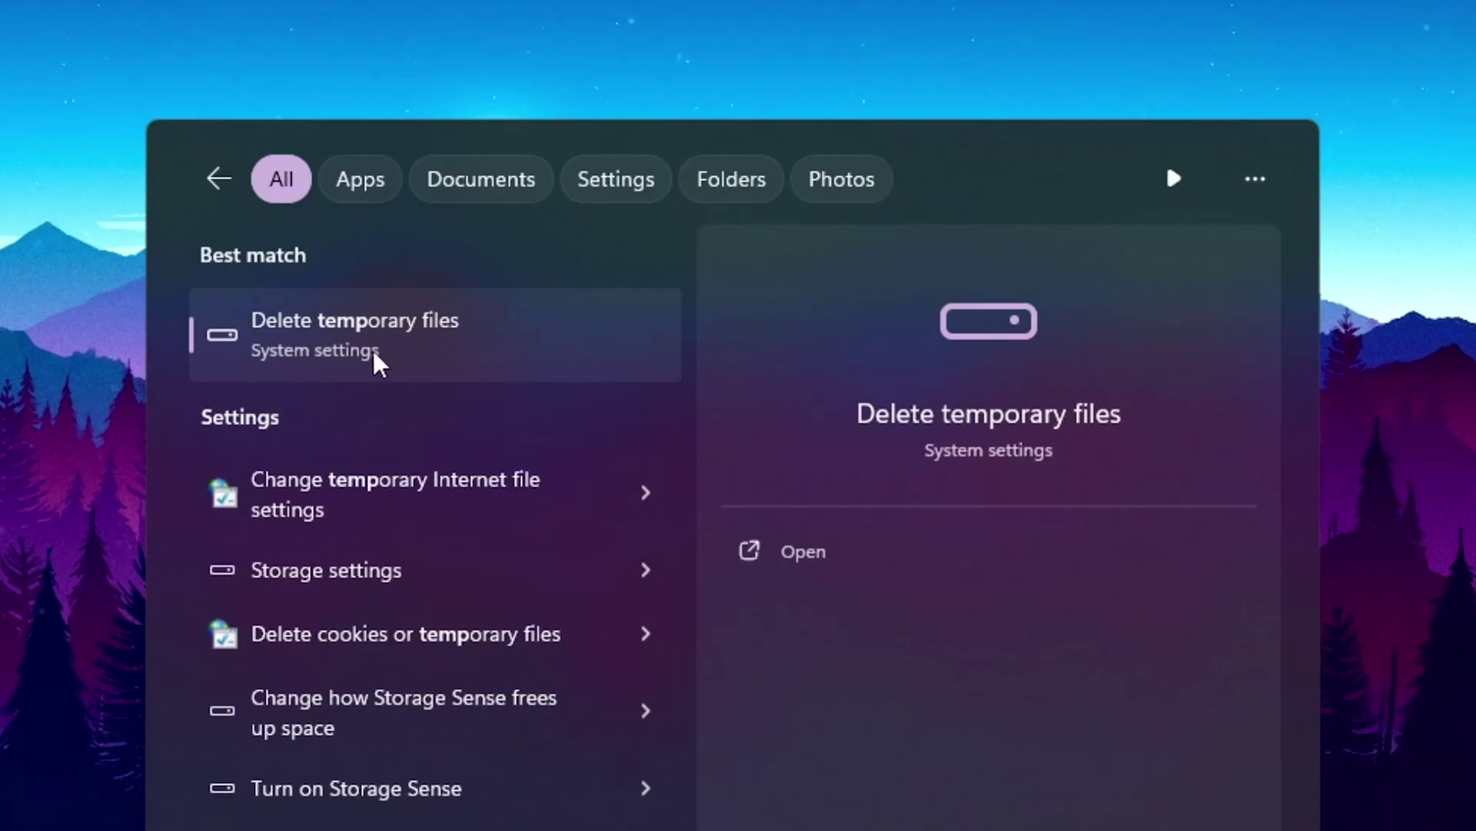
{"action": "left_click", "coordinate": [336, 333]}
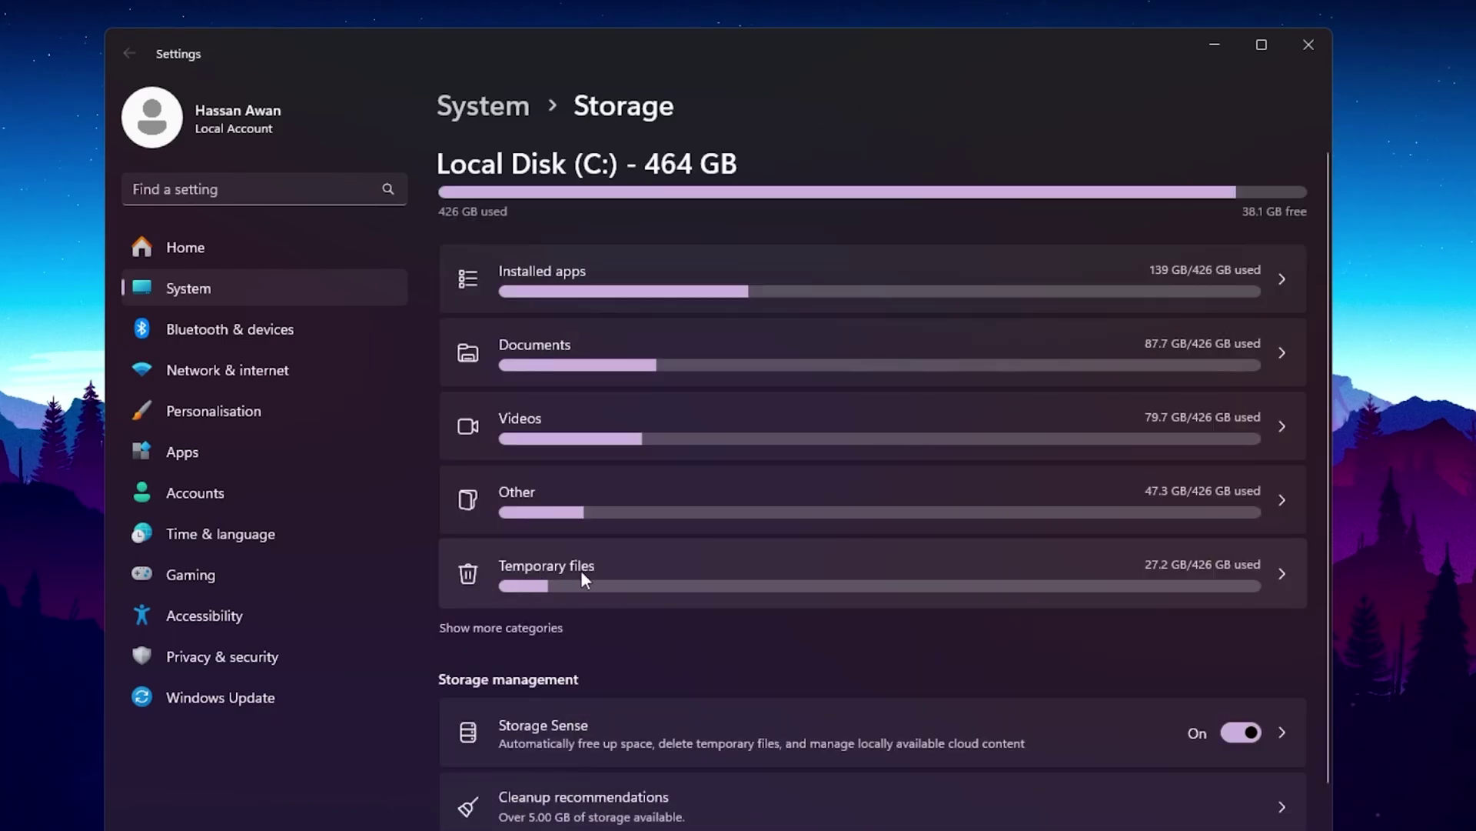
- Delete the checked temporary files on C:, keeping Downloads and Recycle Bin unchecked
{"action": "left_click", "coordinate": [585, 573]}
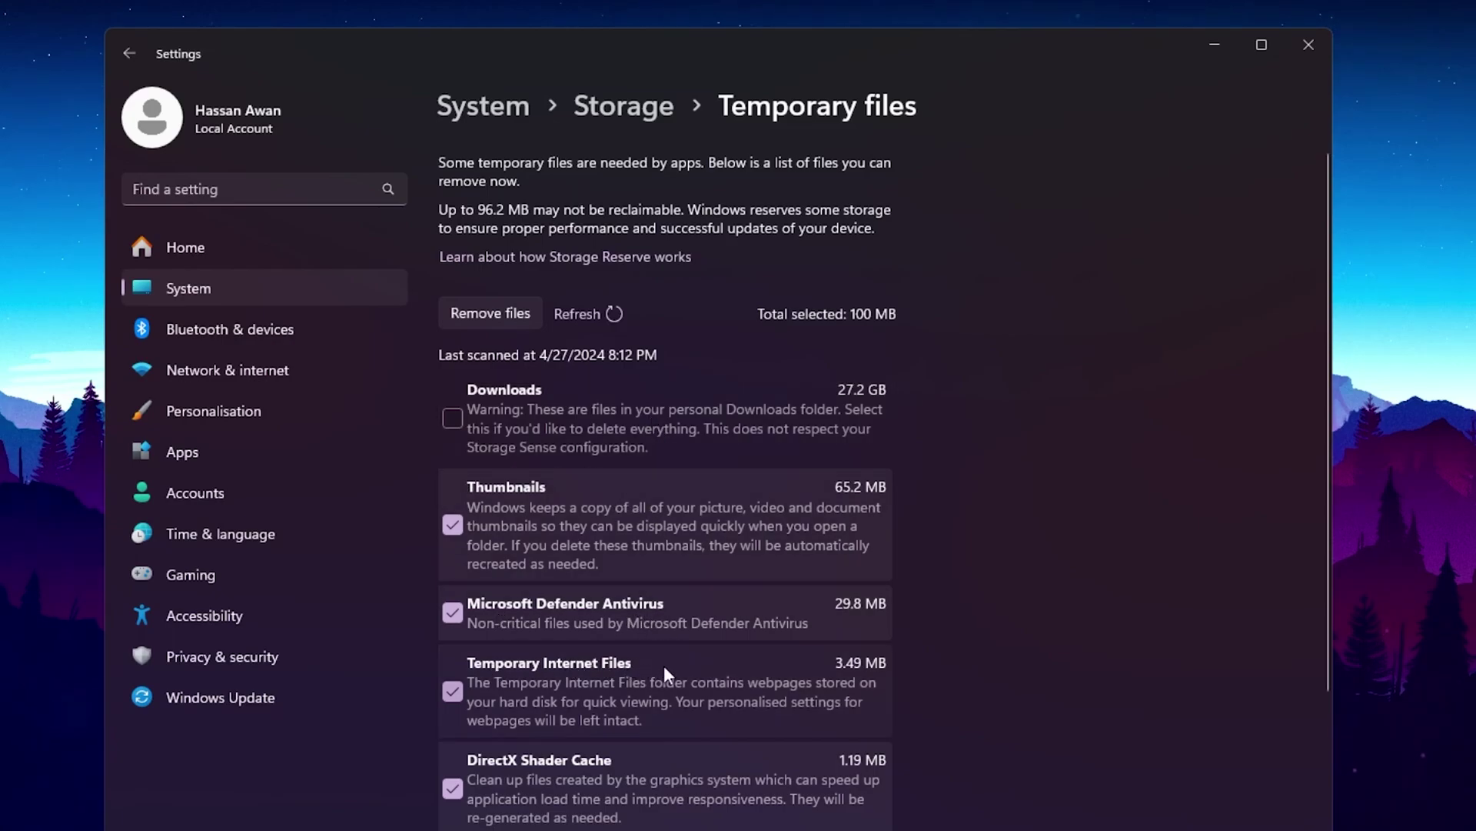
{"action": "scroll", "coordinate": [473, 754], "scroll_direction": "down", "scroll_amount": 3}
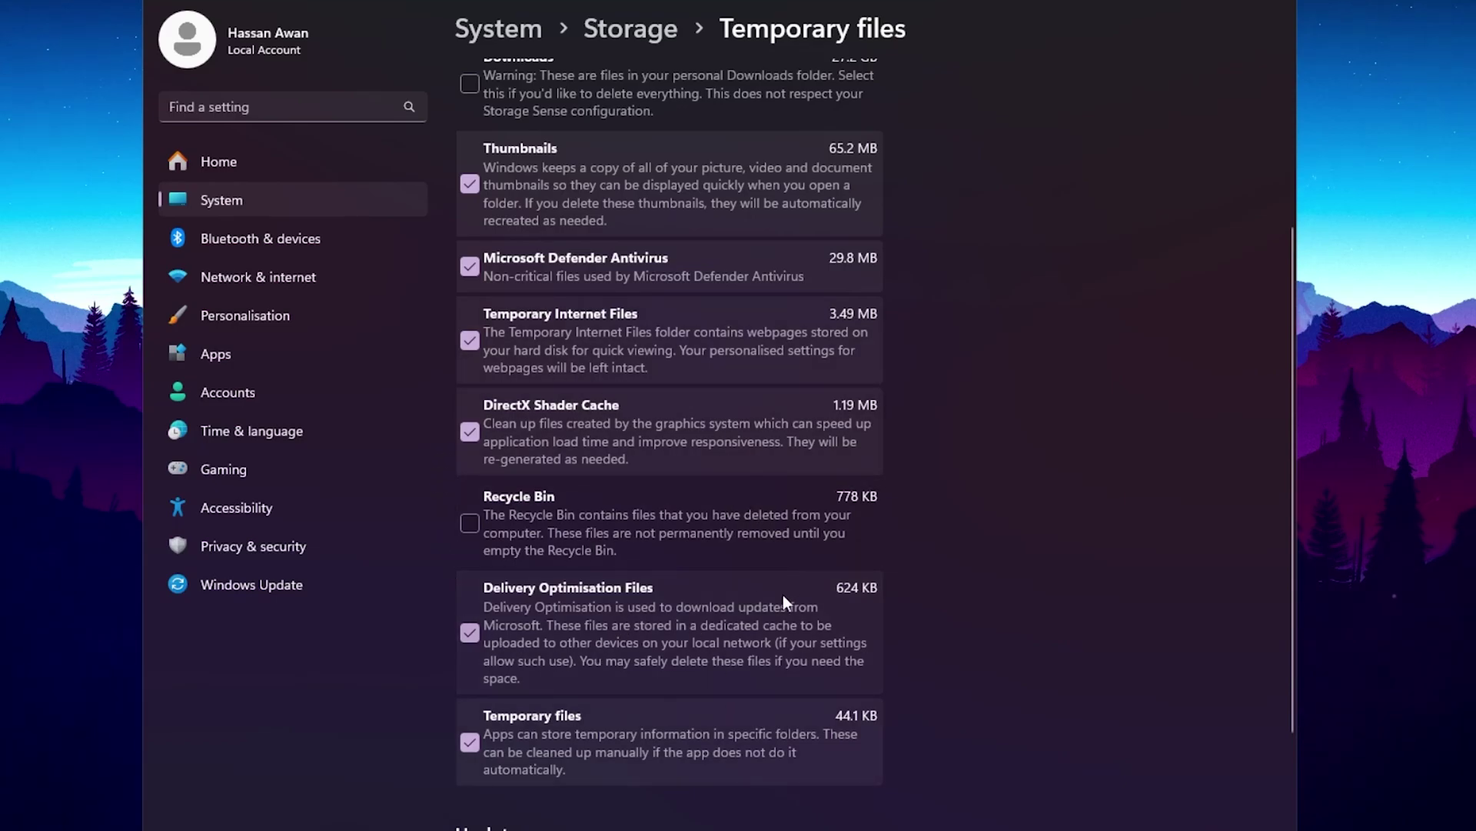
{"action": "scroll", "coordinate": [669, 633], "scroll_direction": "up", "scroll_amount": 3}
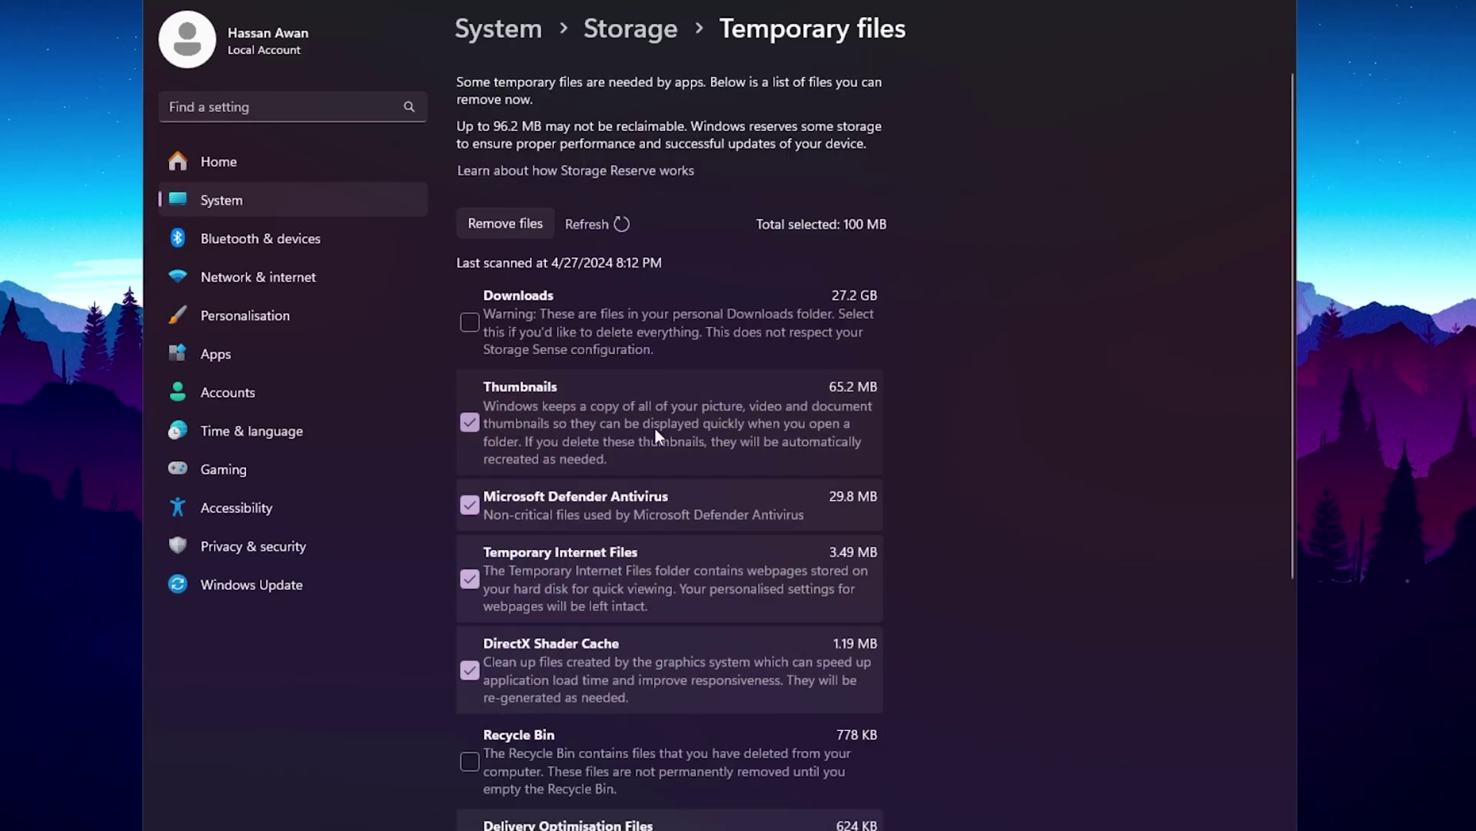
{"action": "left_click", "coordinate": [501, 228]}
{"action": "left_click", "coordinate": [641, 468]}
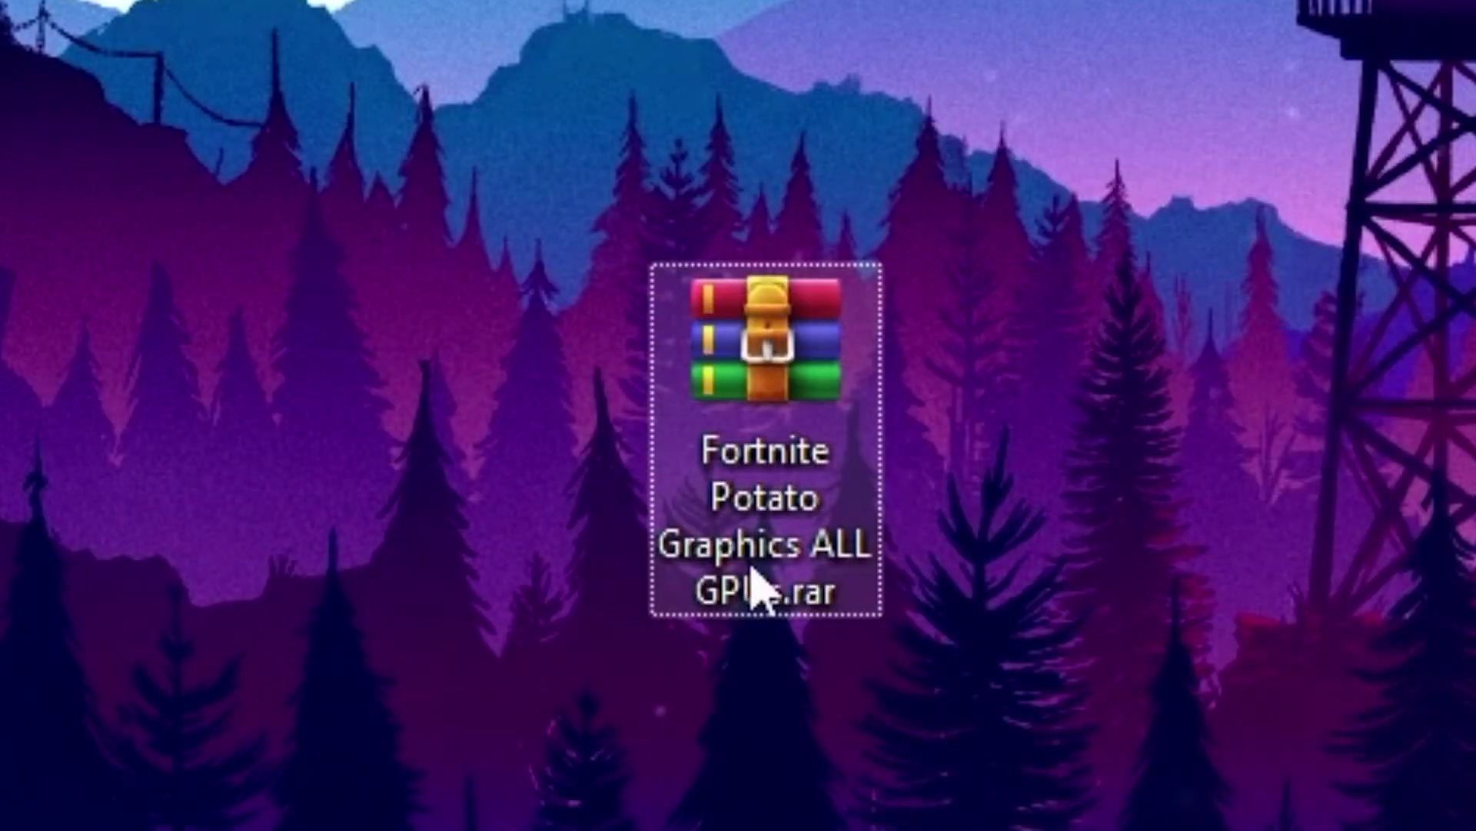
- Extract both GPU folders from Fortnite Potato Graphics ALL GPUs.rar onto the desktop
{"action": "mouse_move", "coordinate": [817, 464]}
{"action": "double_click", "coordinate": [798, 361]}
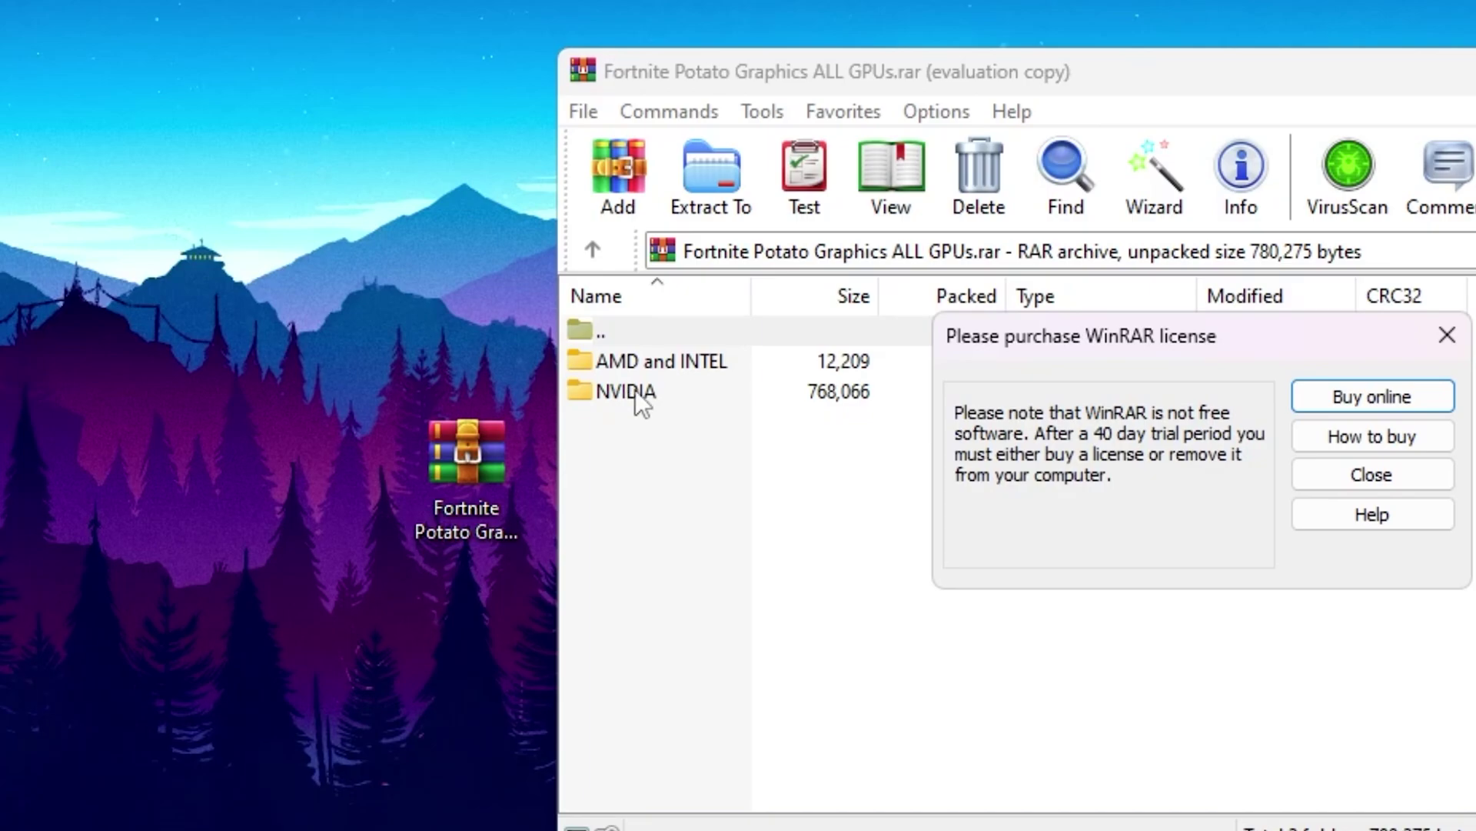
{"action": "left_click", "coordinate": [1447, 335]}
{"action": "left_click_drag", "start_coordinate": [896, 456], "coordinate": [366, 357]}
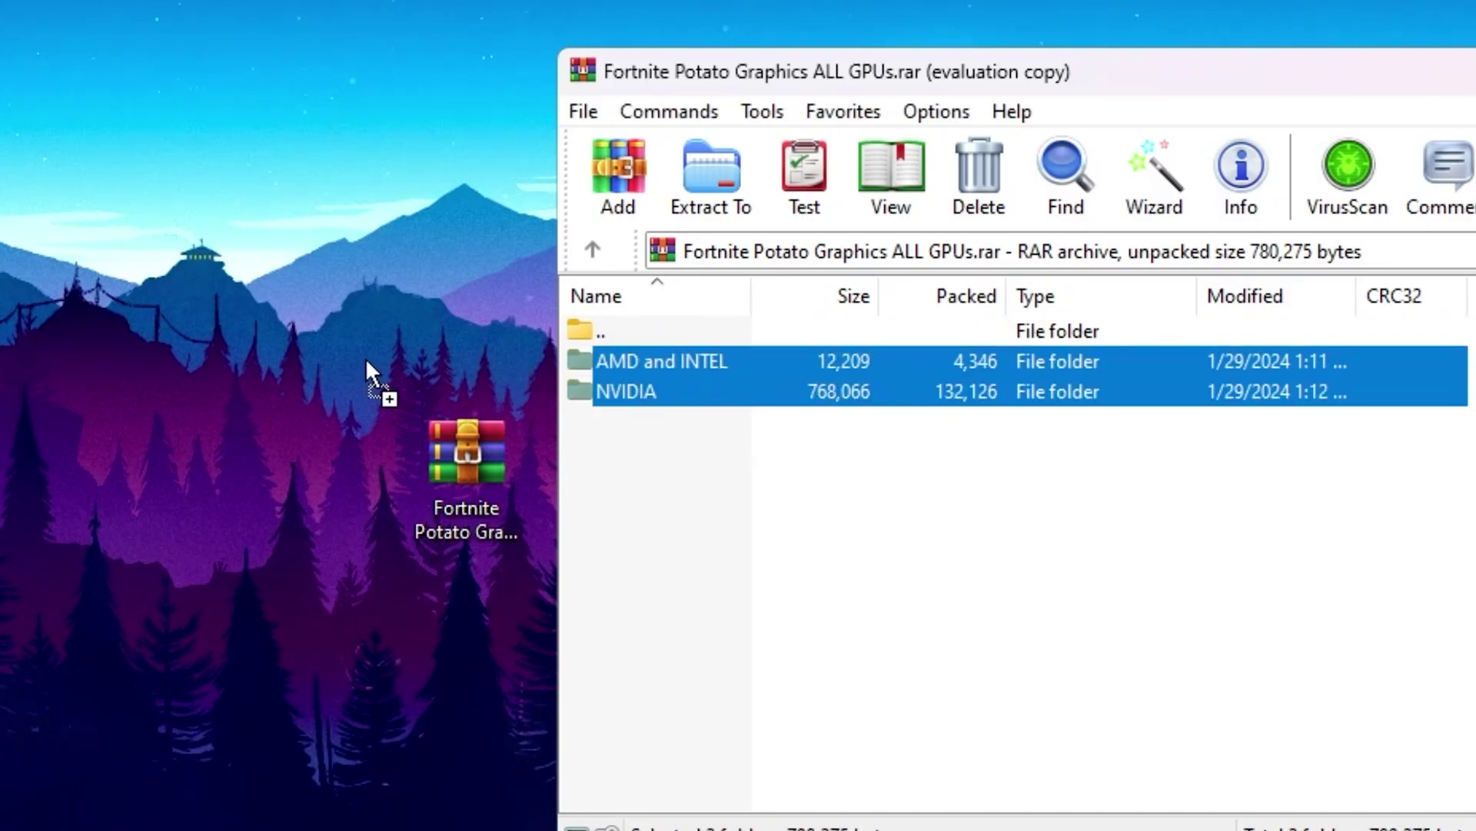
{"action": "left_click_drag", "start_coordinate": [205, 477], "coordinate": [204, 504]}
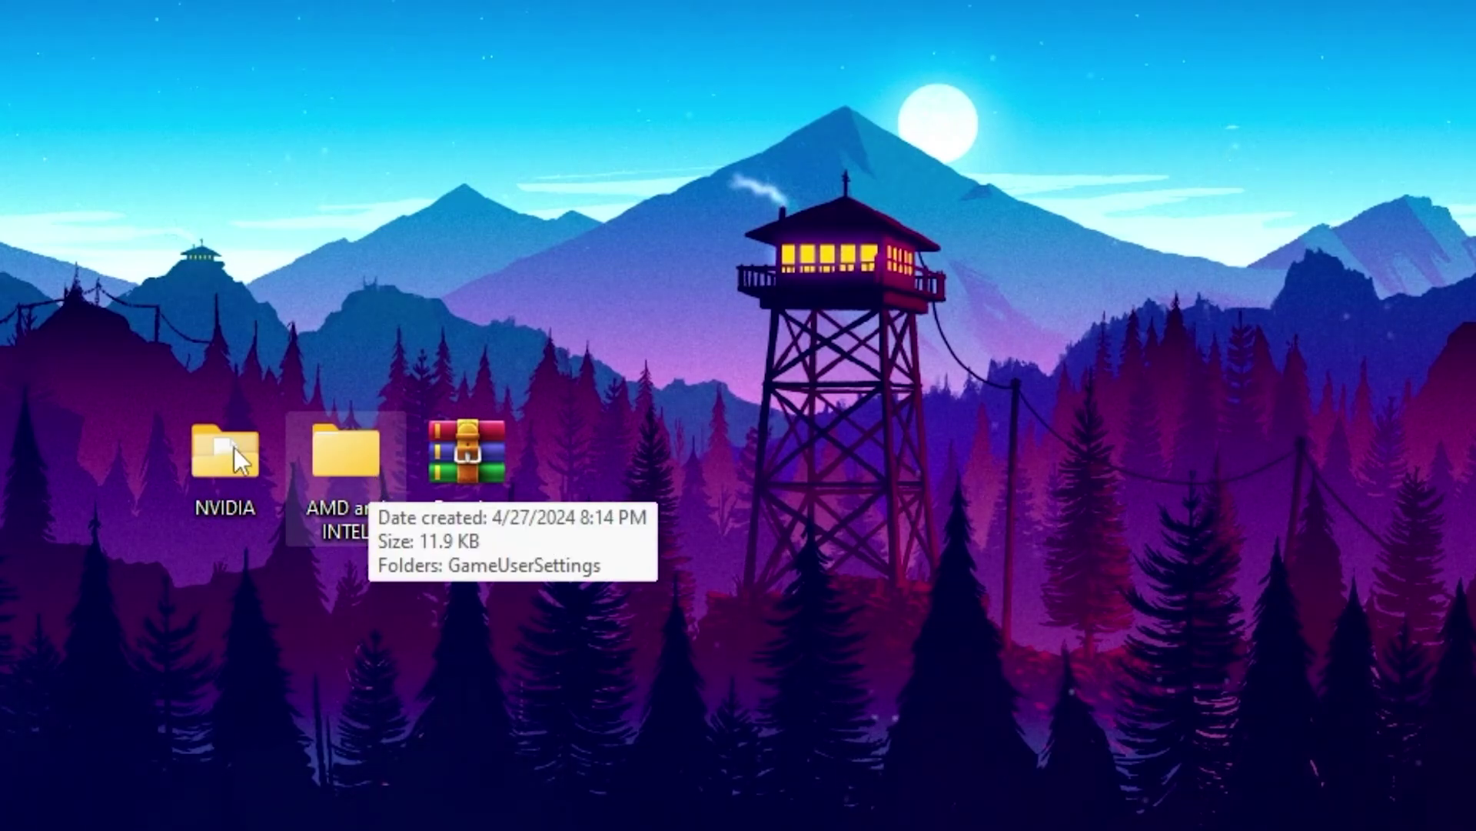
- Launch nvidiaProfileInspector.exe from NVIDIA > nvidiaProfileInspector
{"action": "double_click", "coordinate": [253, 459]}
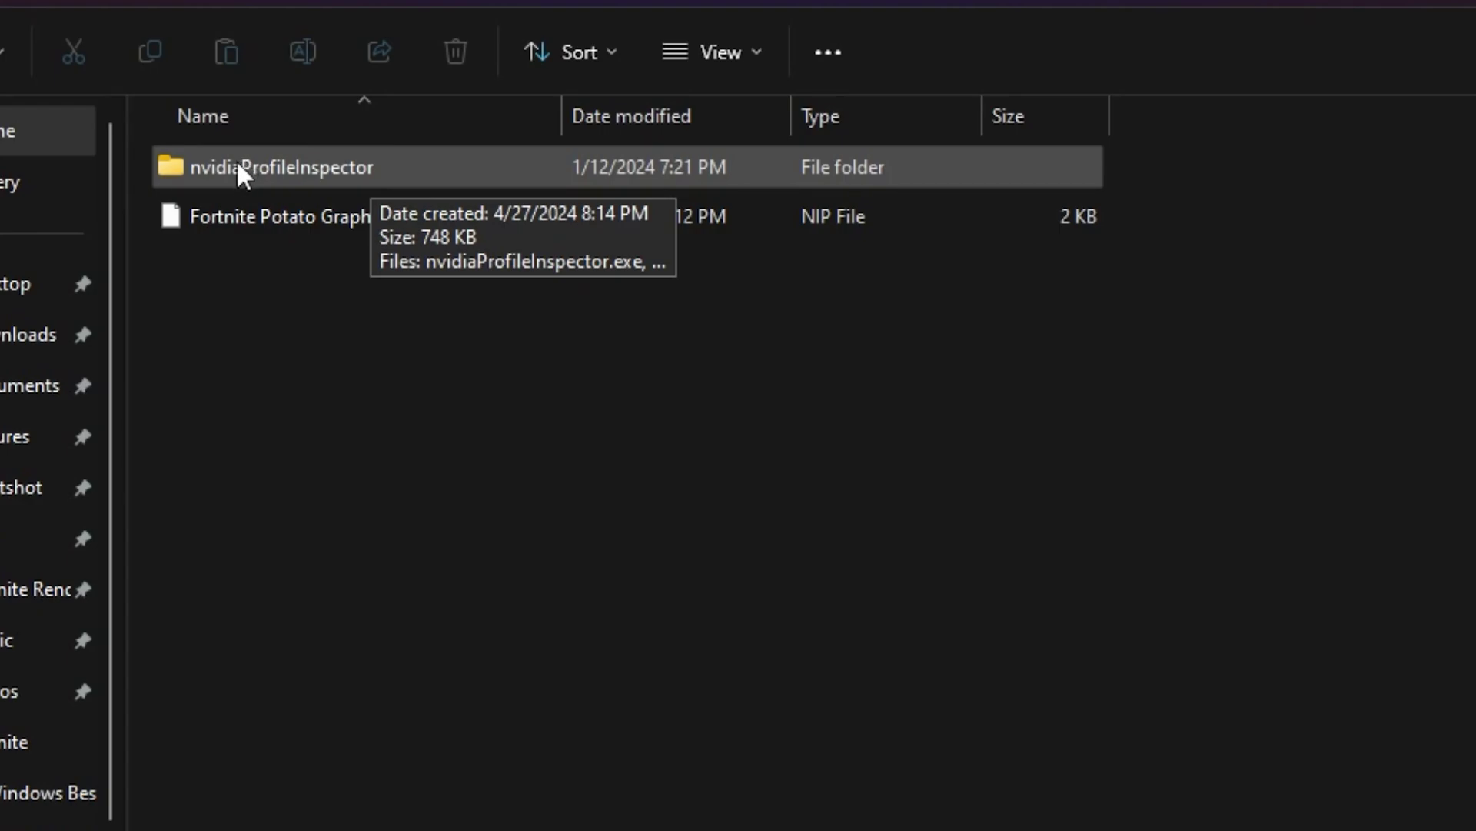
{"action": "double_click", "coordinate": [285, 167]}
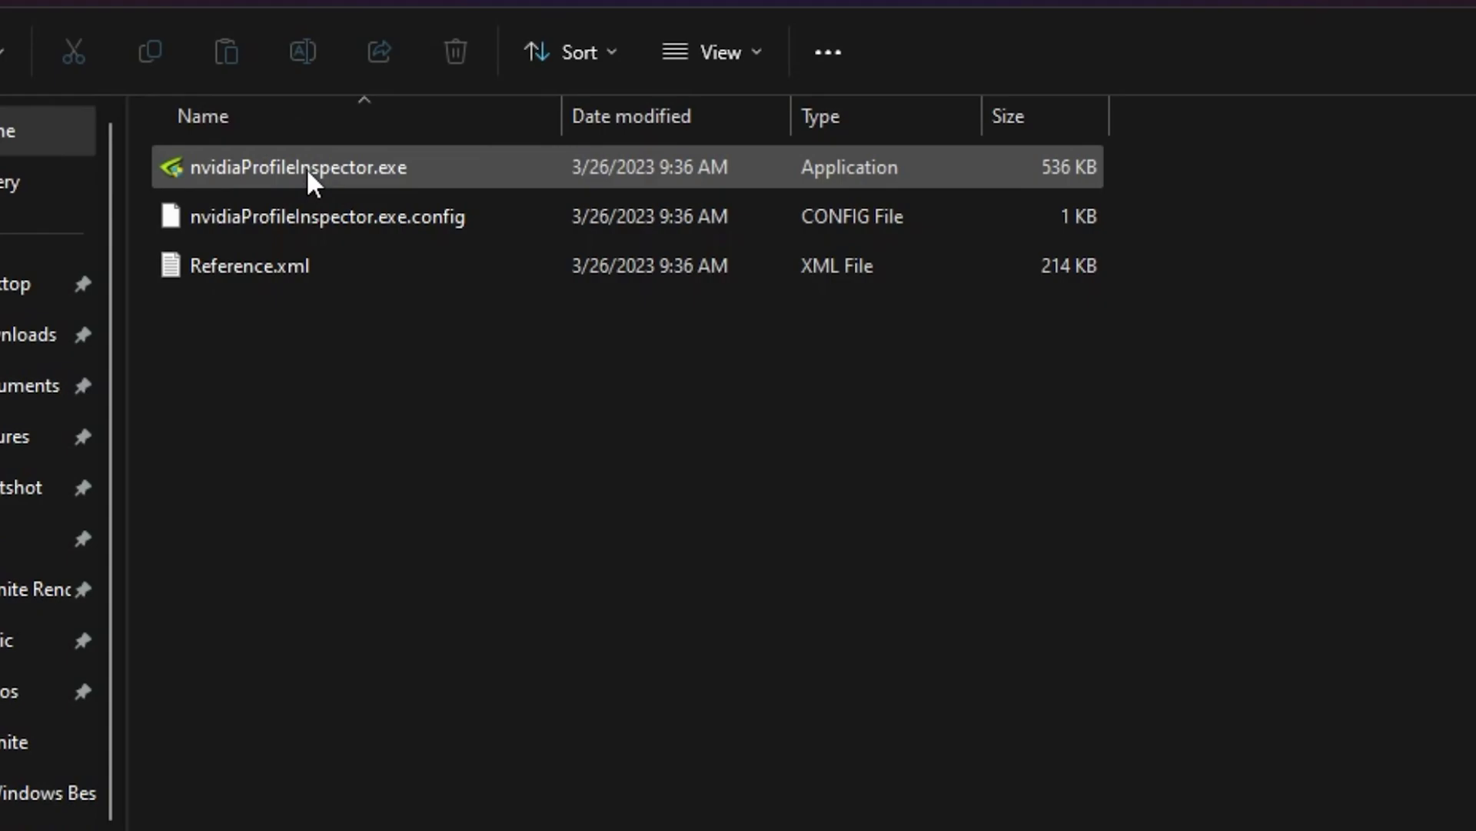
{"action": "double_click", "coordinate": [358, 165]}
- Let Profile Inspector run as administrator and load the Fortnite profile by searching 'fort'
{"action": "left_click", "coordinate": [766, 803]}
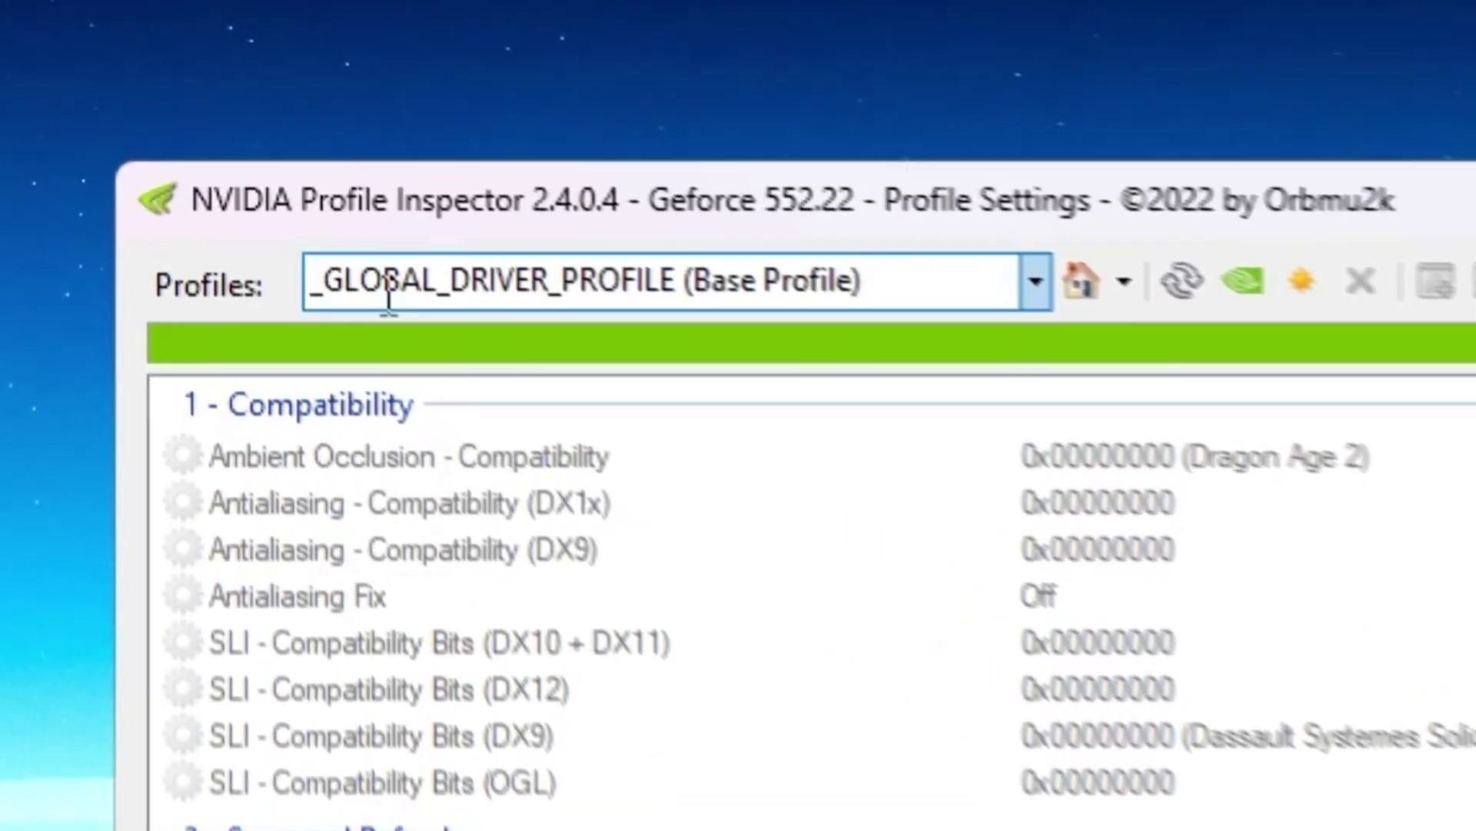
{"action": "left_click", "coordinate": [213, 68]}
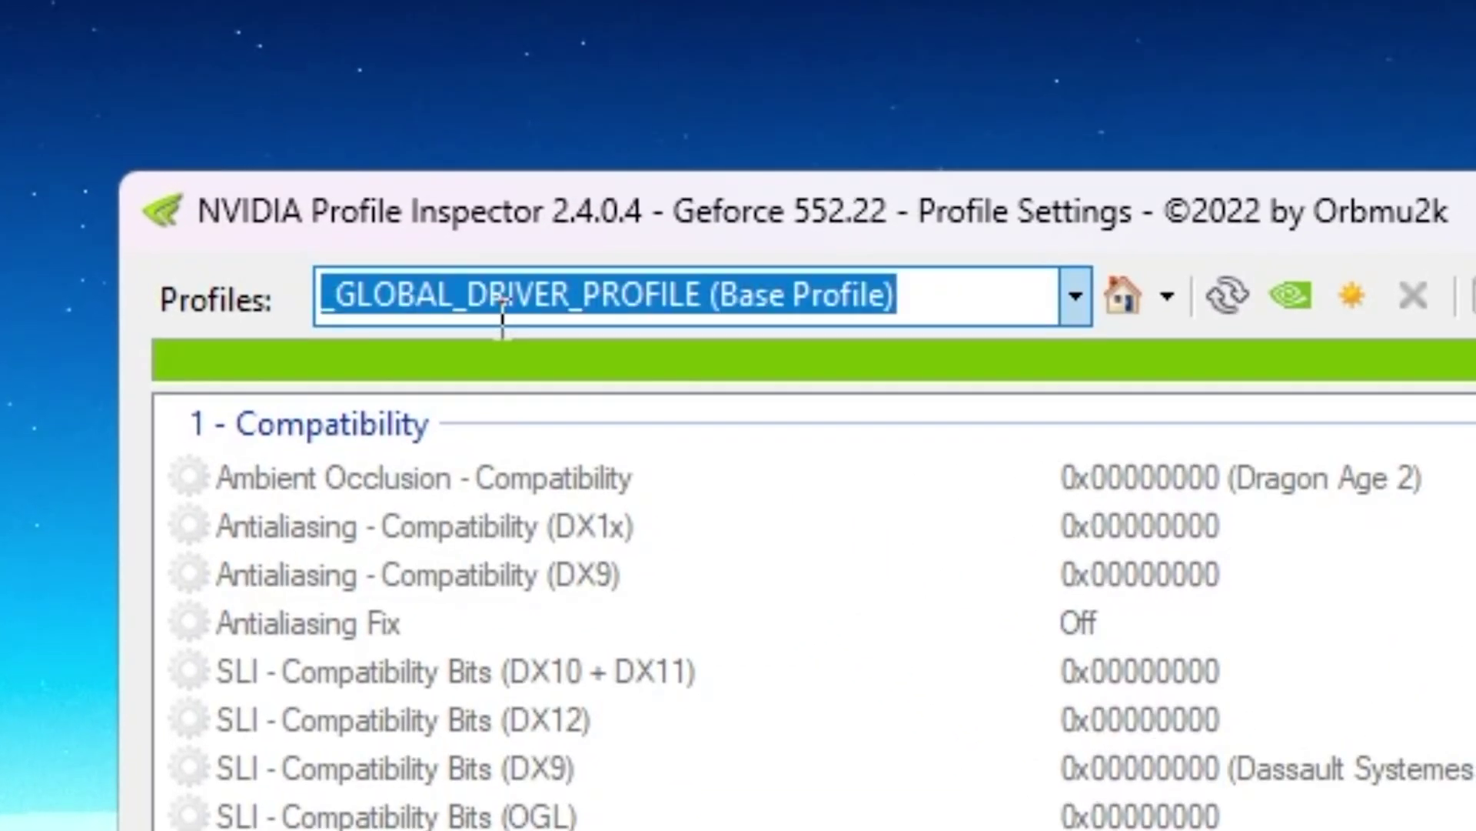
{"action": "type", "text": "fort"}
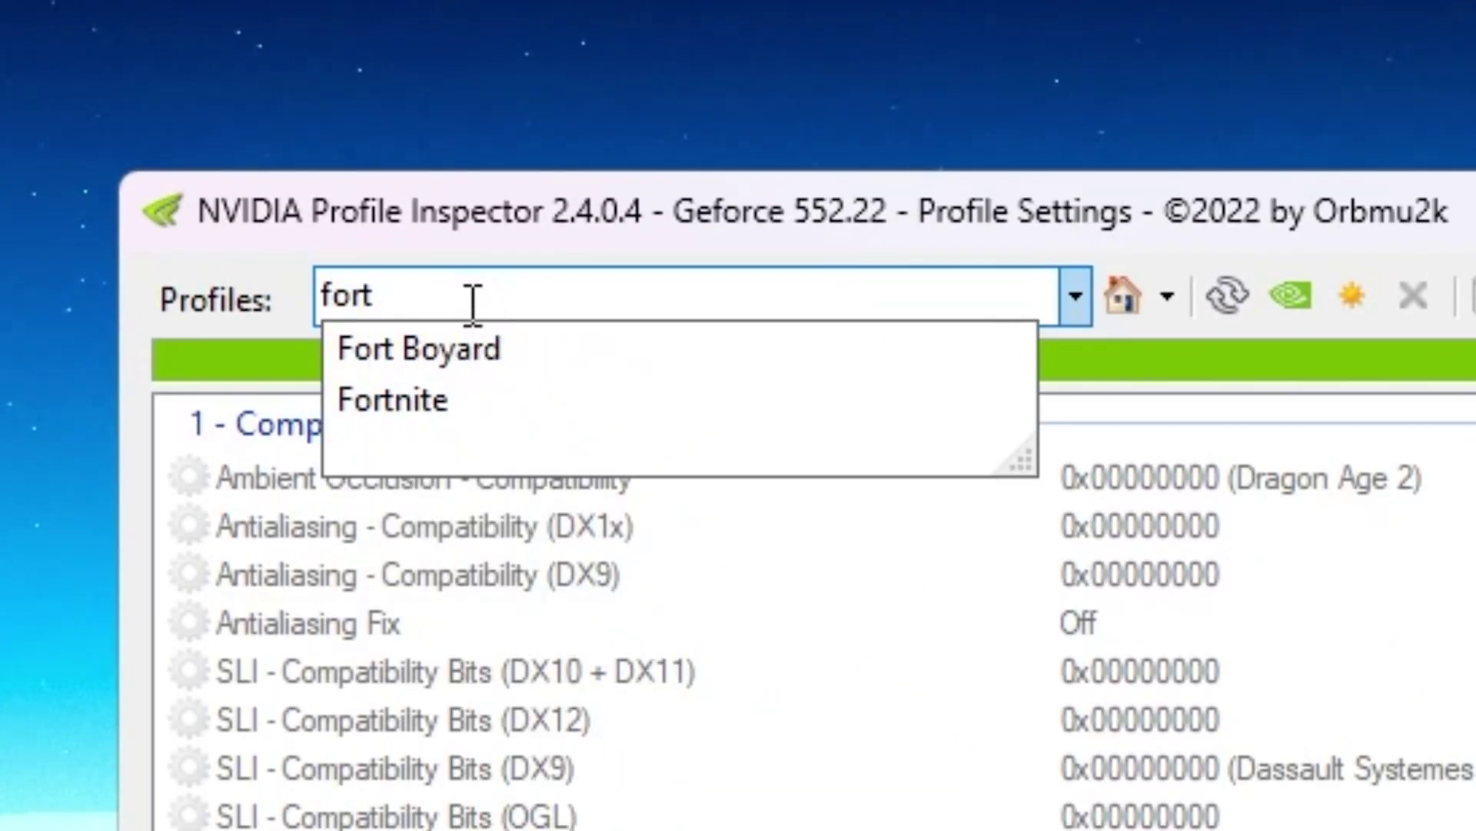
{"action": "left_click", "coordinate": [437, 415]}
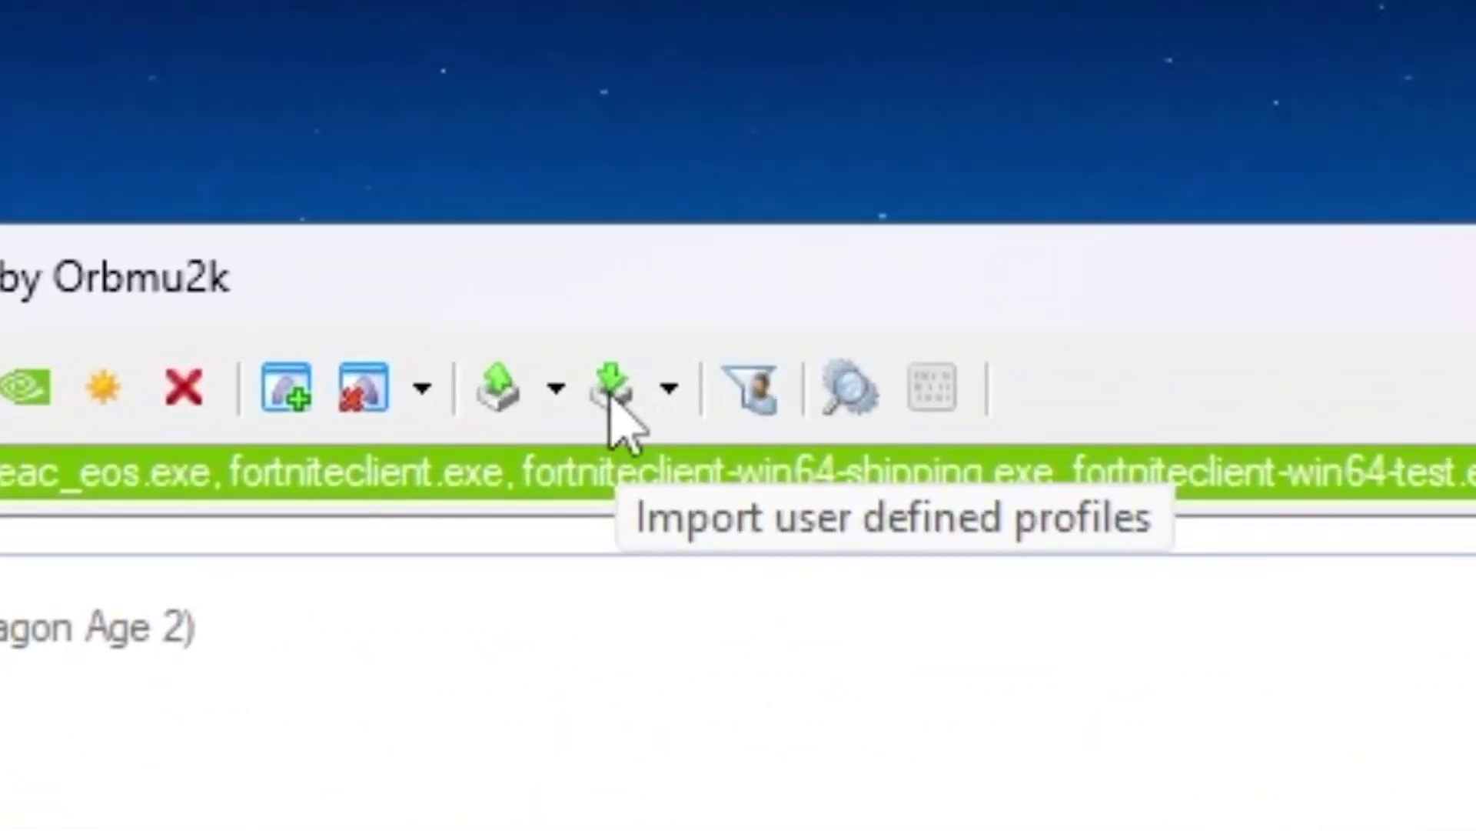
- Import the Fortnite potato graphics .nip profile file and apply its settings
{"action": "left_click", "coordinate": [611, 392]}
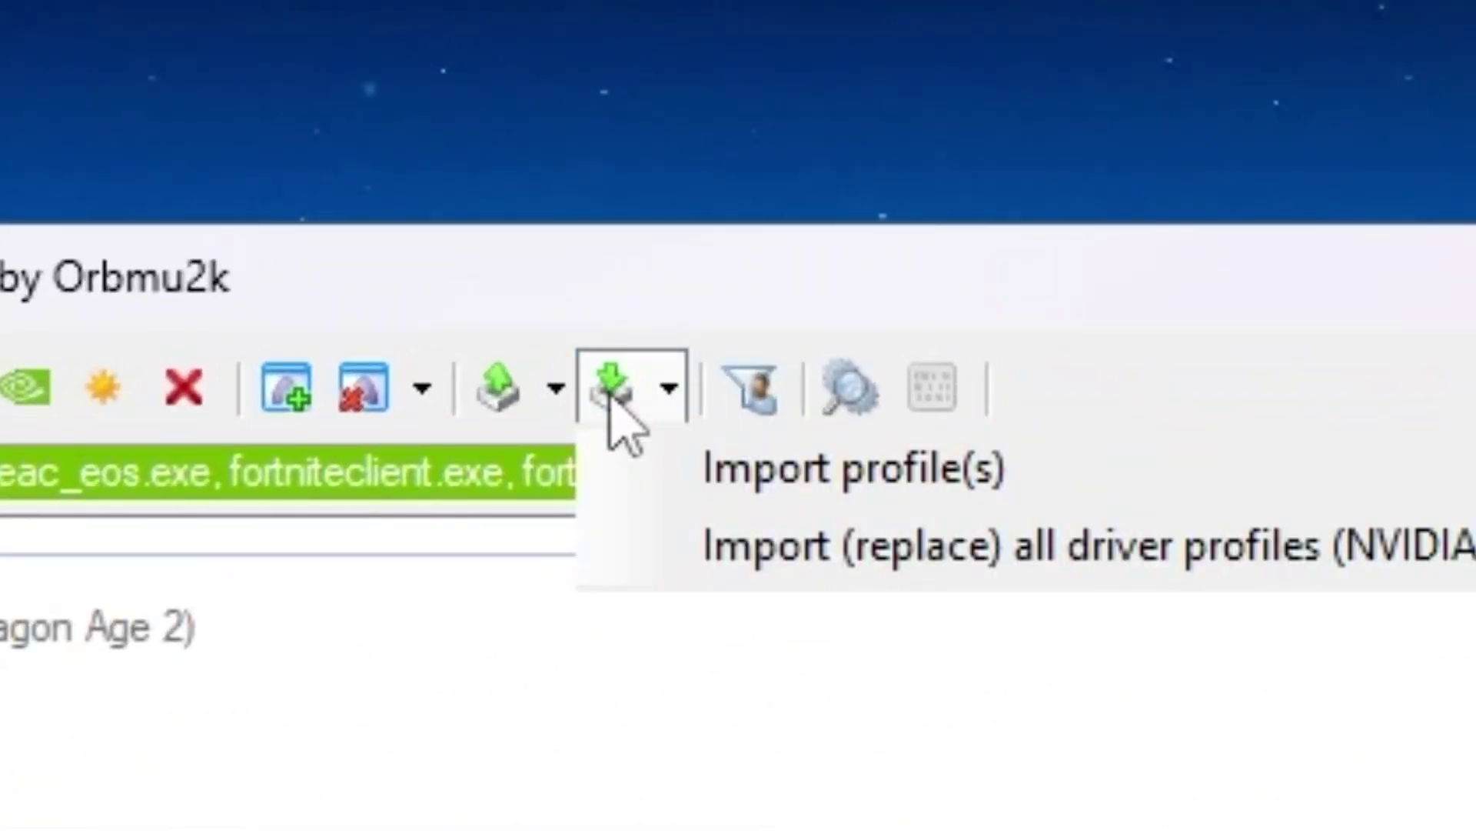
{"action": "left_click", "coordinate": [897, 494]}
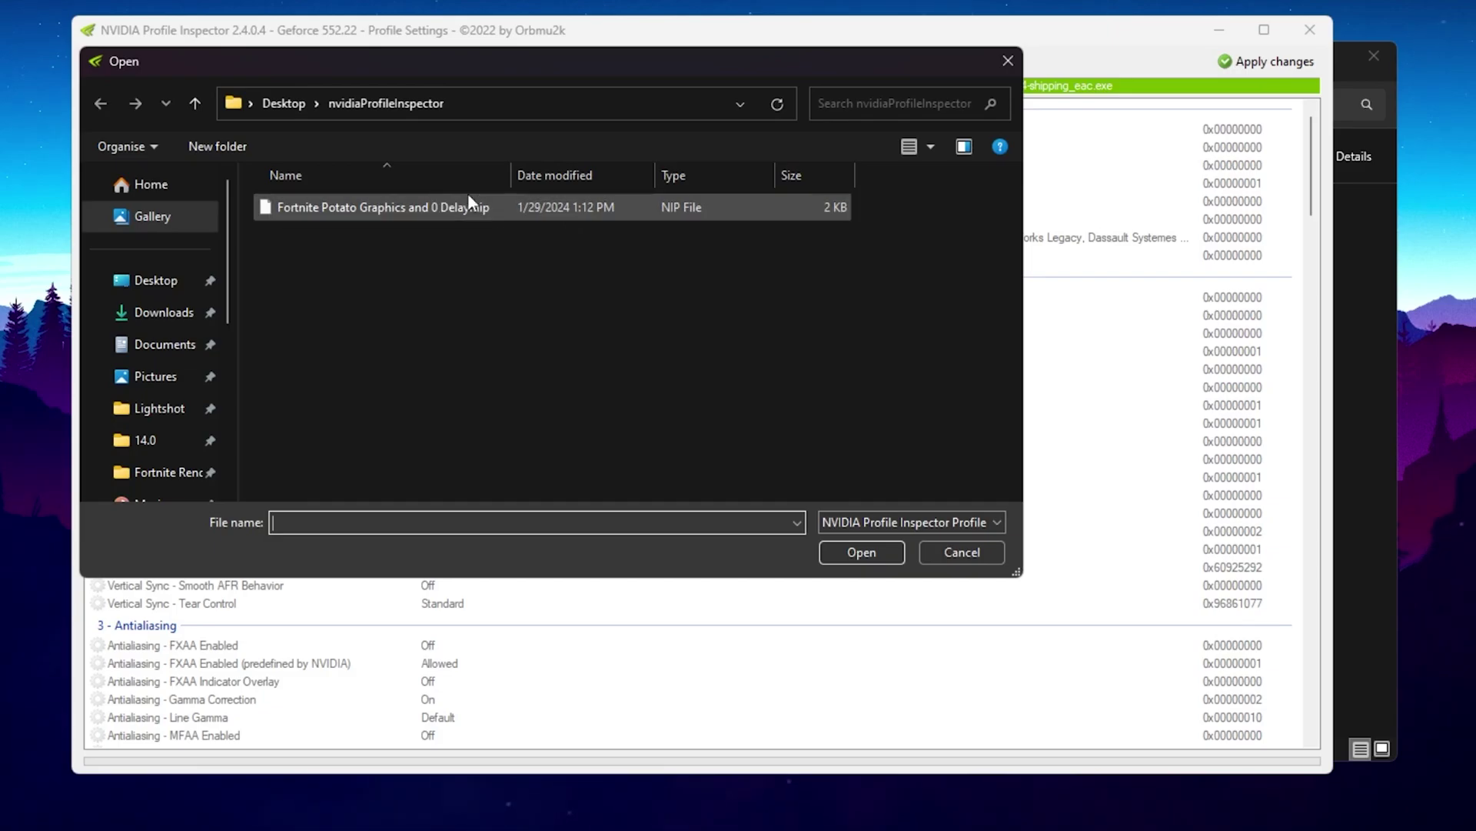
{"action": "left_click", "coordinate": [351, 208]}
{"action": "left_click", "coordinate": [854, 552]}
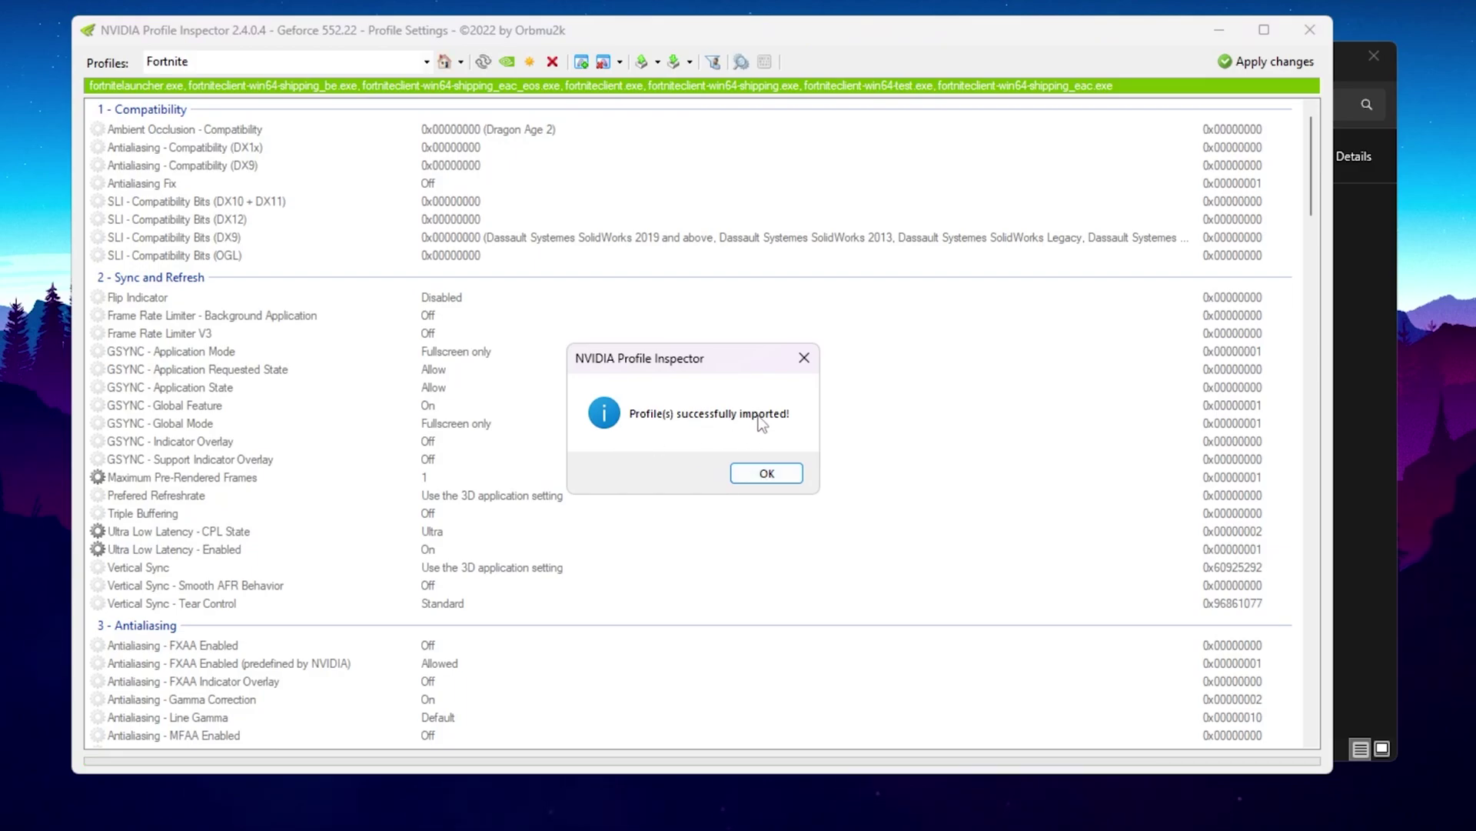
{"action": "left_click", "coordinate": [766, 474]}
{"action": "scroll", "coordinate": [630, 471], "scroll_direction": "down", "scroll_amount": 10}
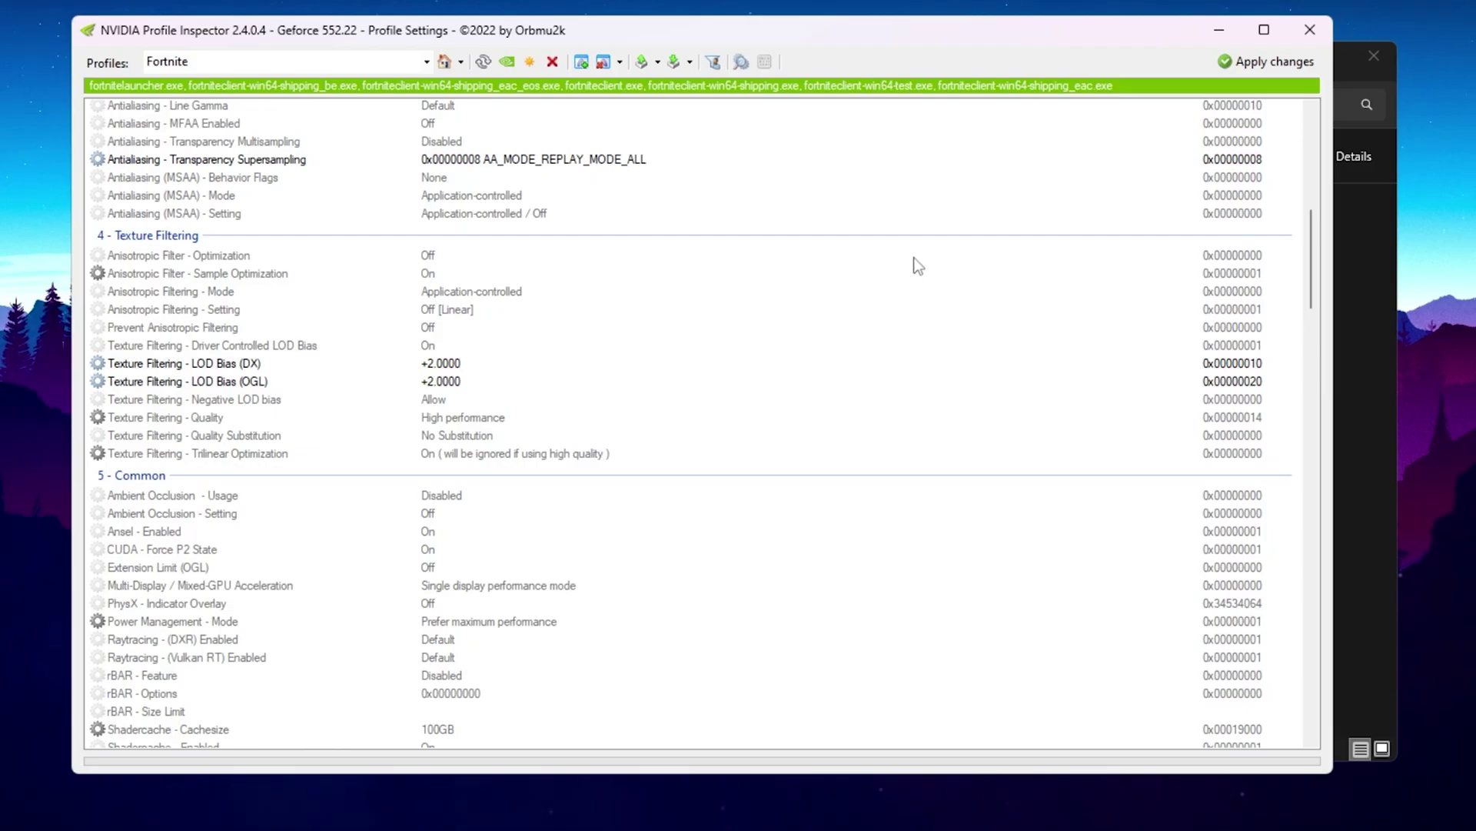
{"action": "left_click", "coordinate": [1271, 63]}
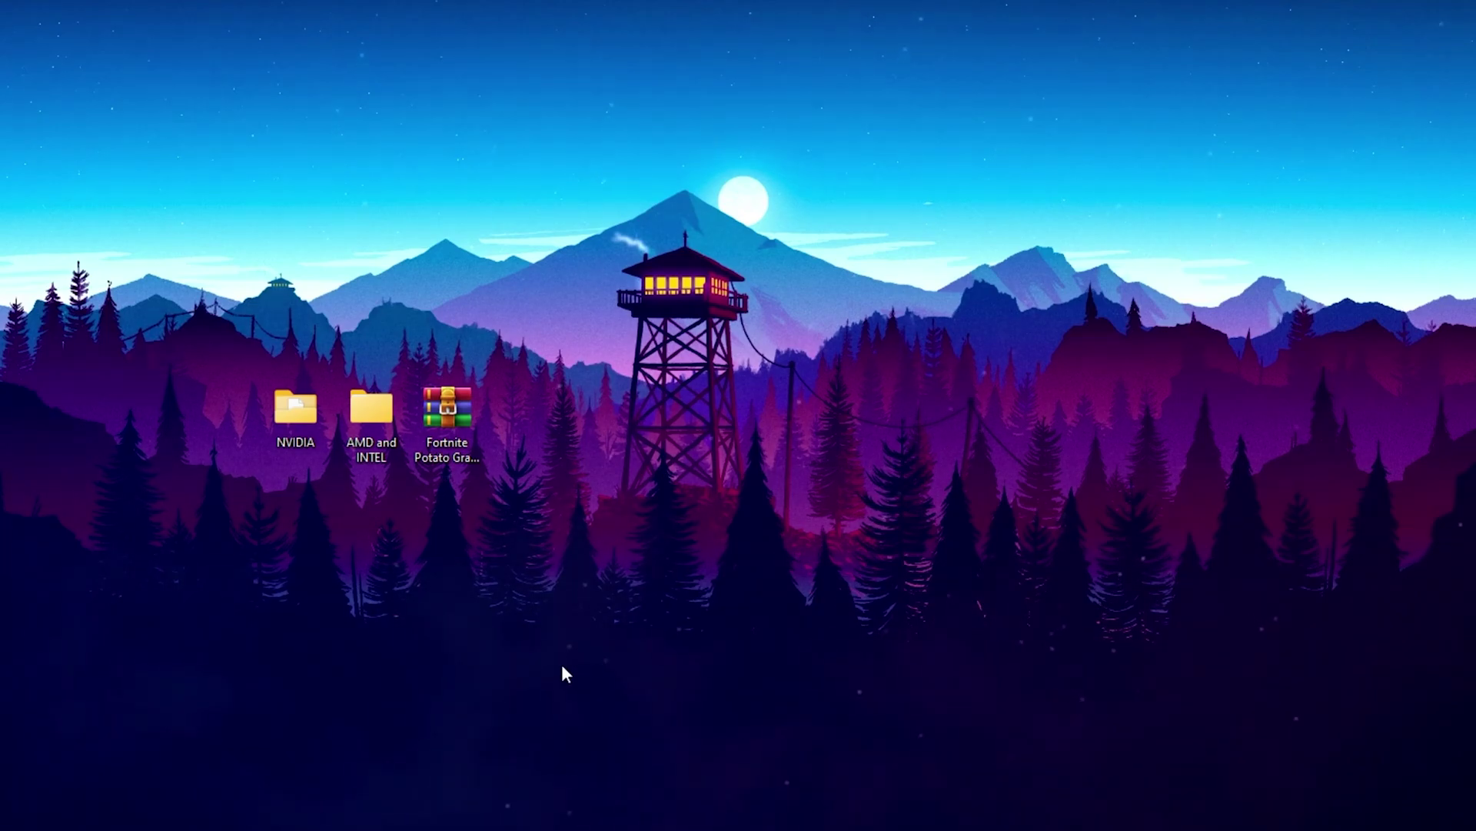
- Copy GameUserSettings.ini from AMD and INTEL > GameUserSettings, then bring up the Run box
{"action": "double_click", "coordinate": [361, 412]}
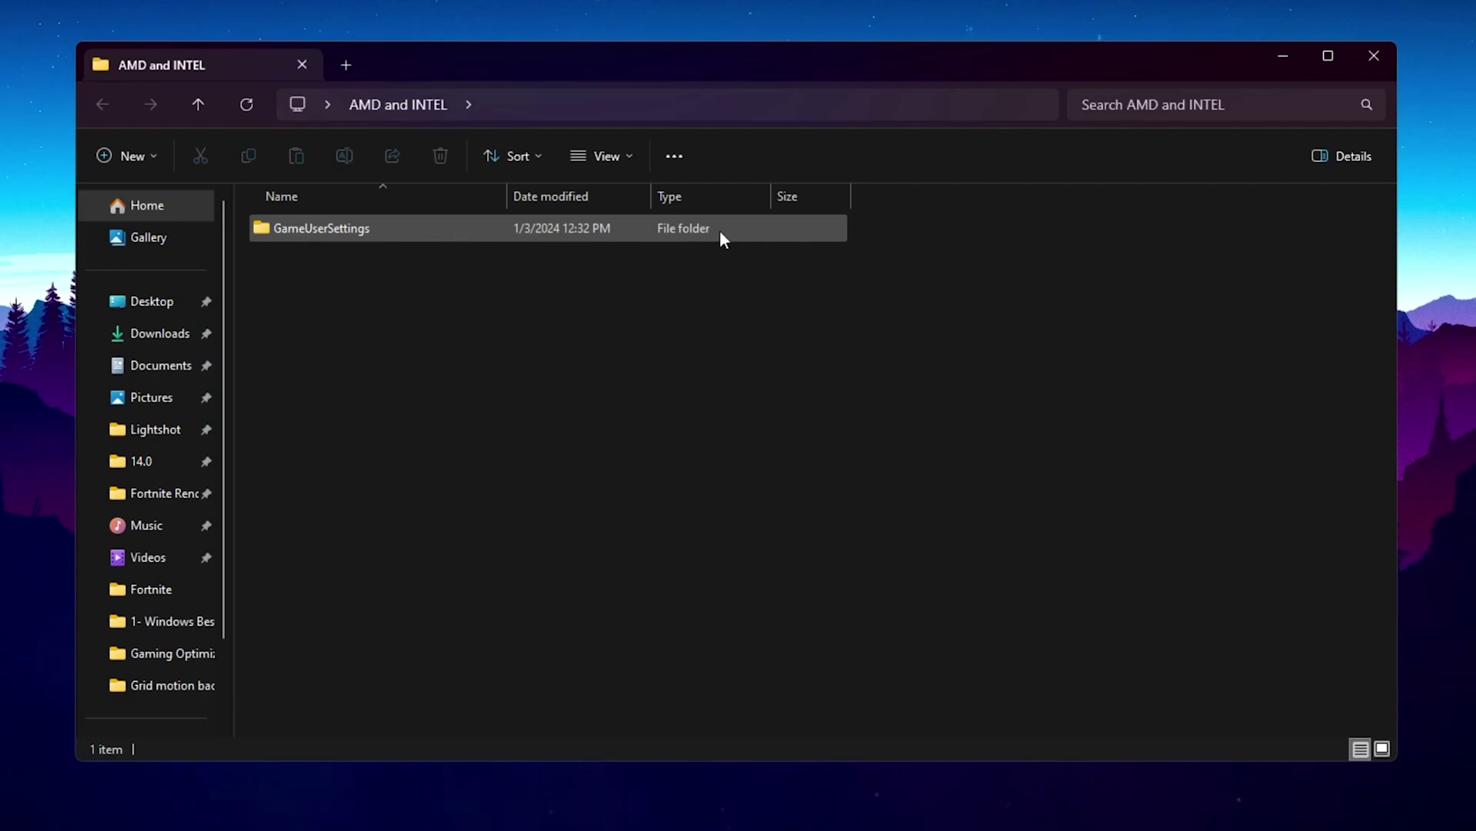
{"action": "double_click", "coordinate": [371, 226]}
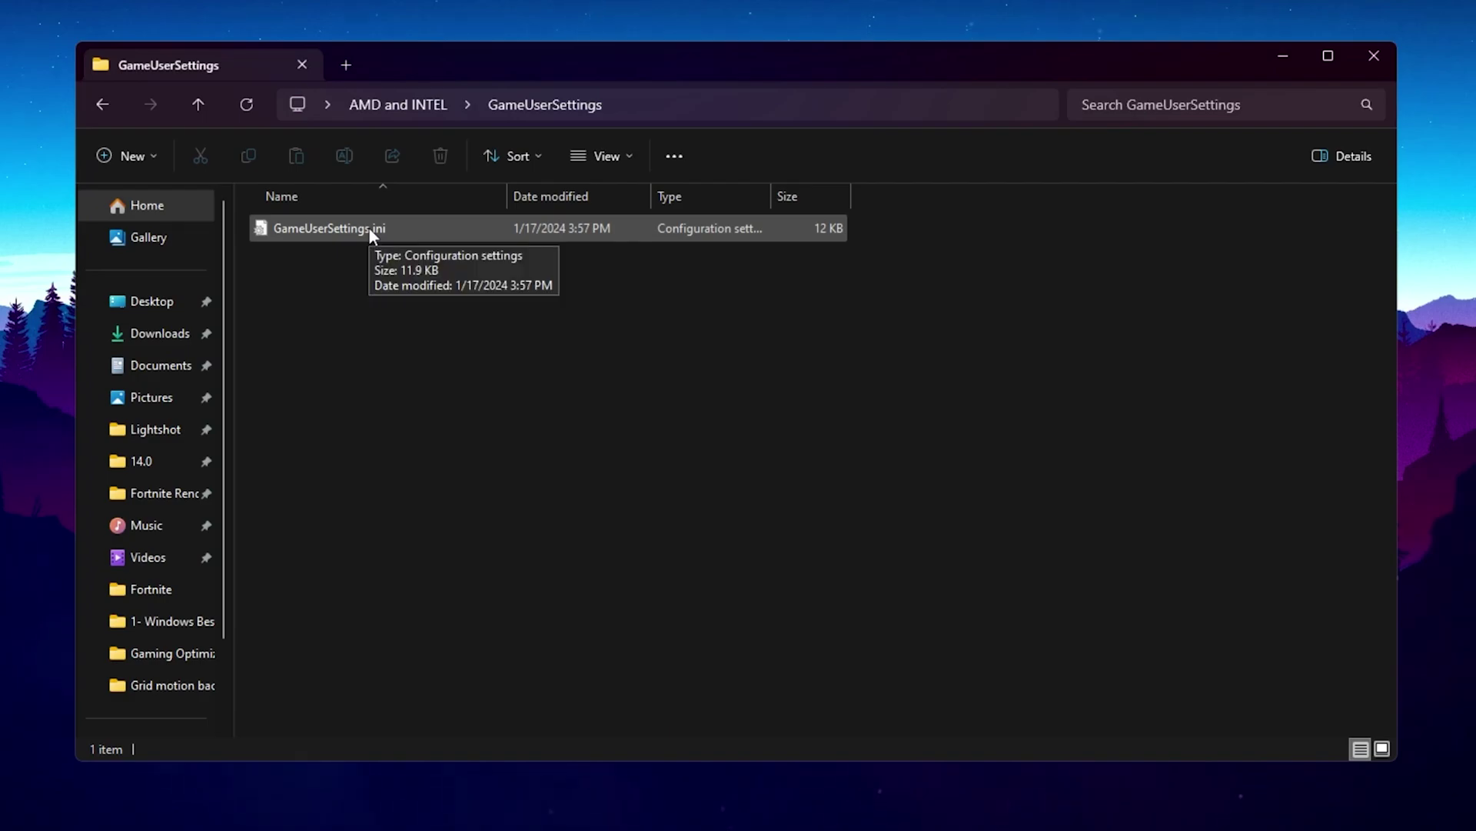
{"action": "right_click", "coordinate": [308, 223]}
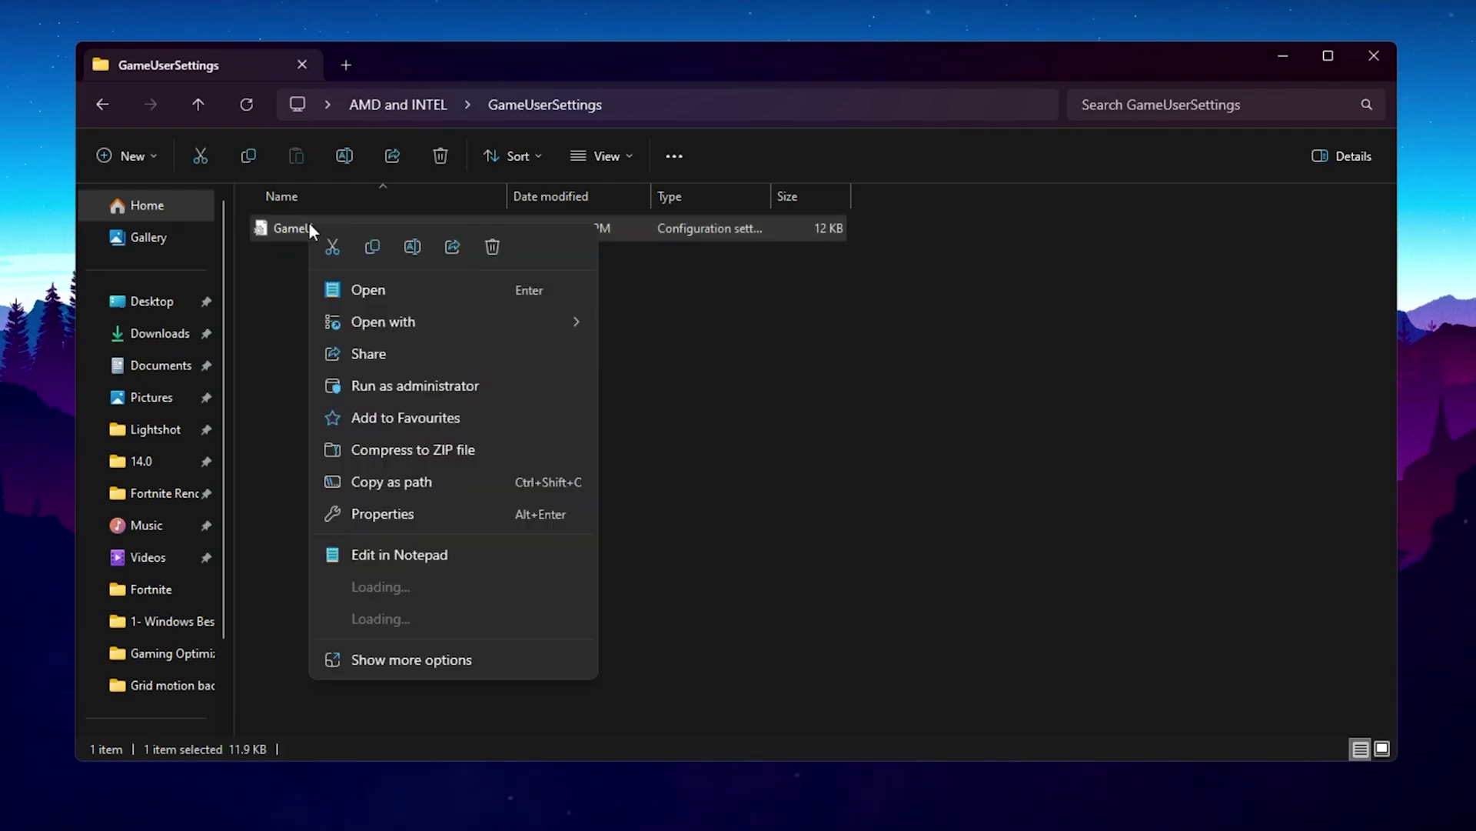
{"action": "left_click", "coordinate": [377, 661]}
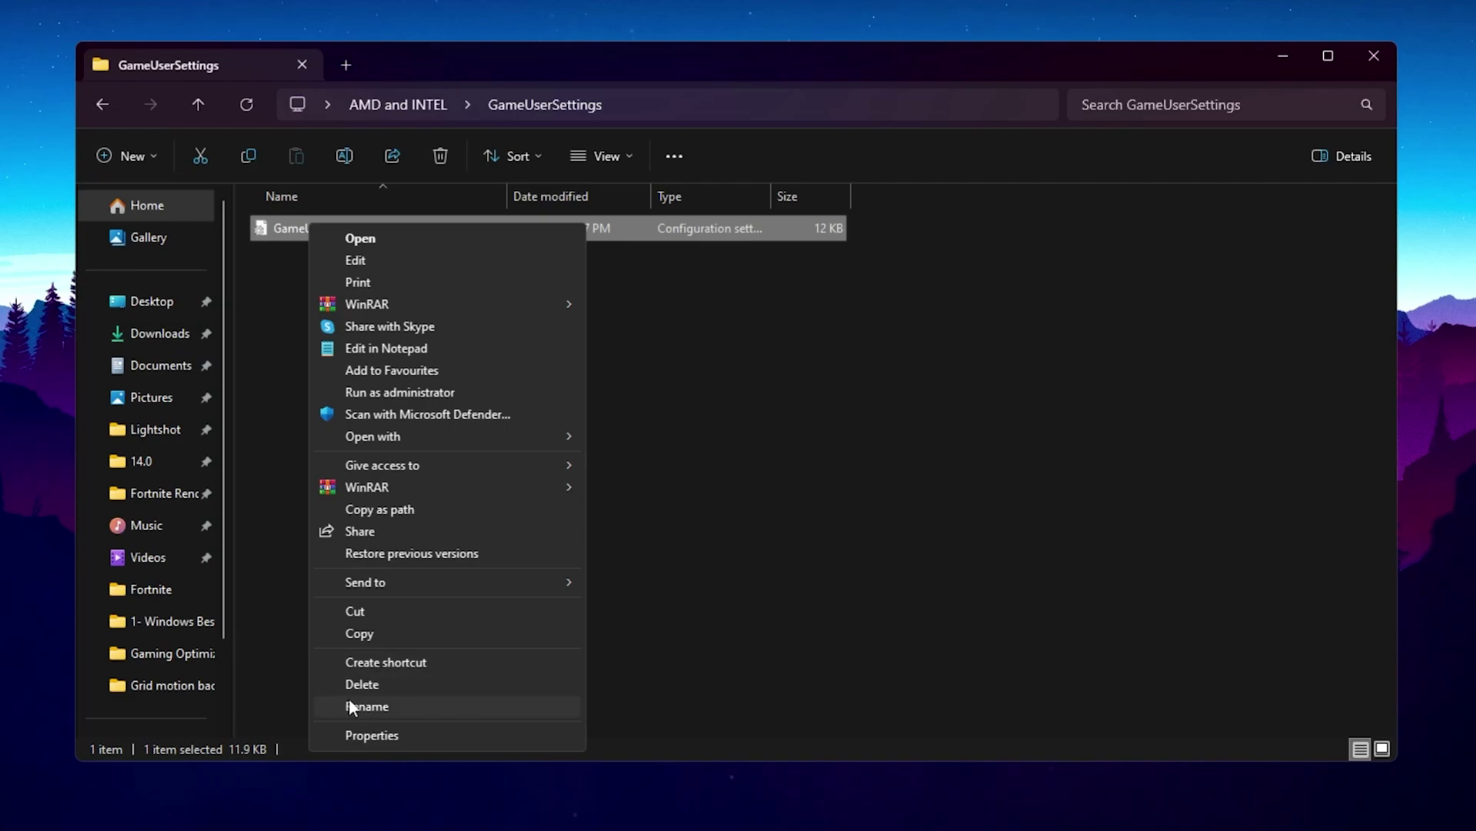
{"action": "left_click", "coordinate": [366, 634]}
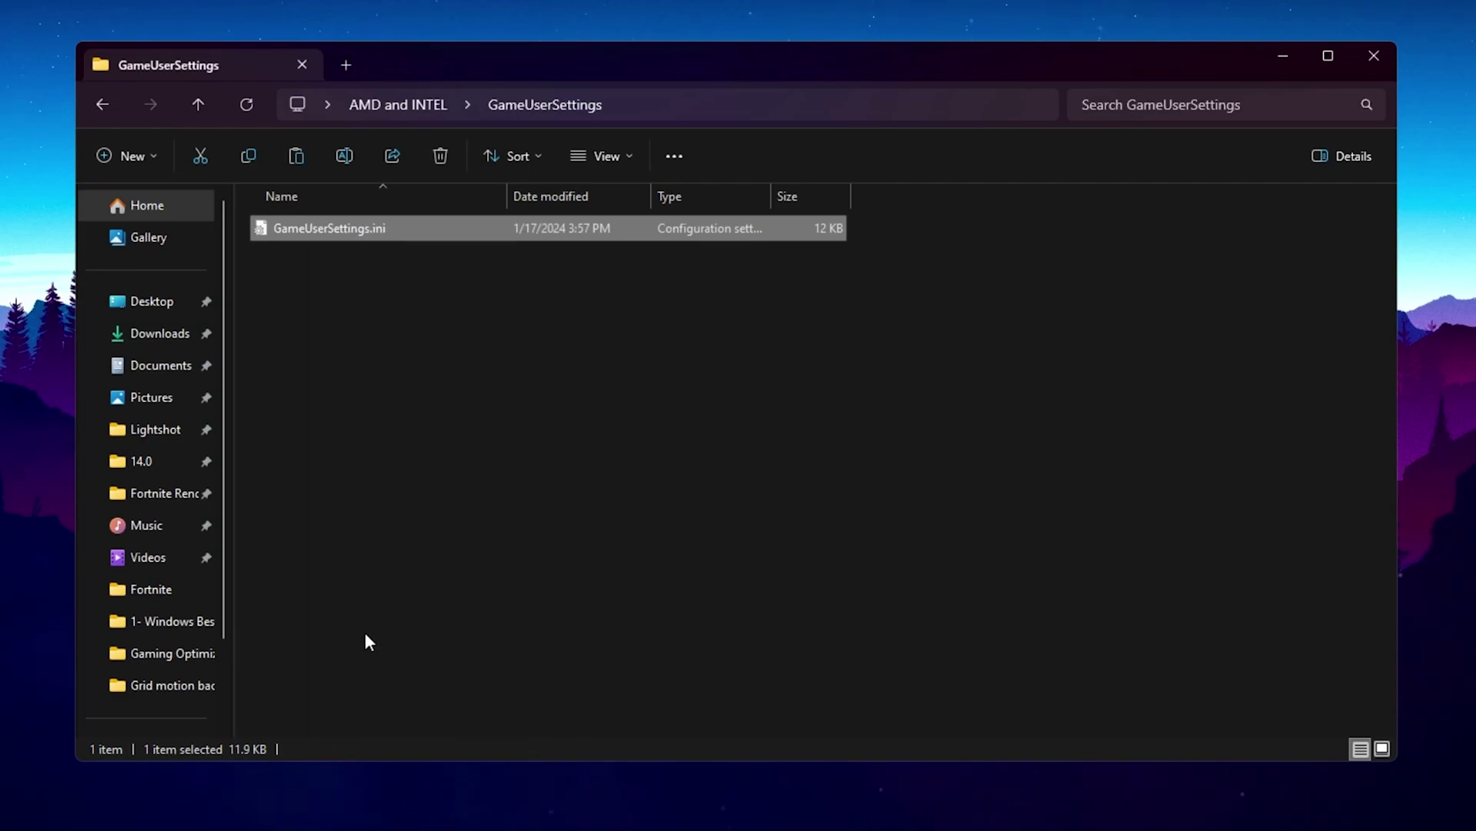
{"action": "key", "text": "super+r"}
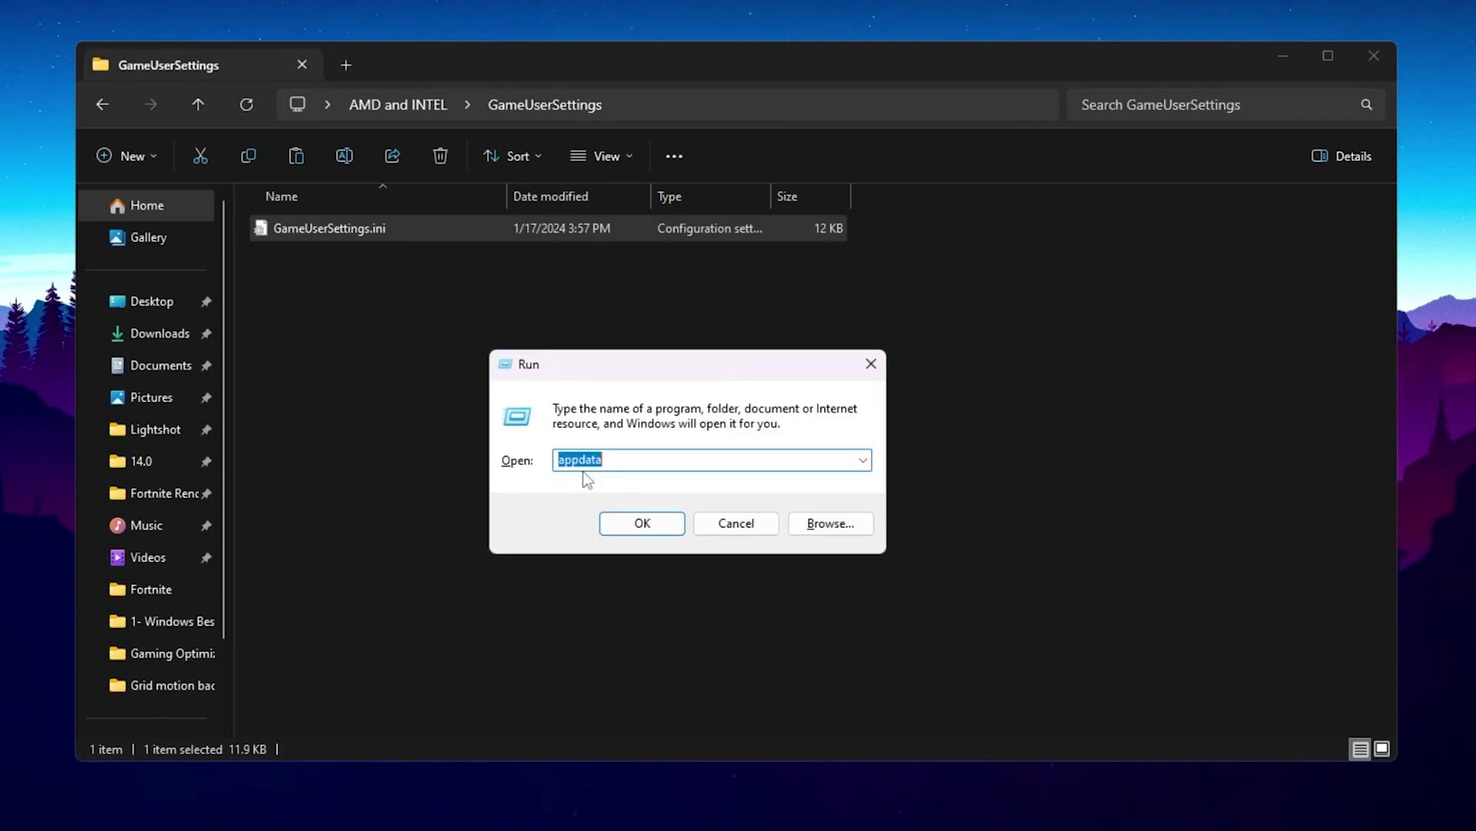
- Go to AppData > Local > FortniteGame > Saved > Config > WindowsClient
{"action": "left_click", "coordinate": [643, 524]}
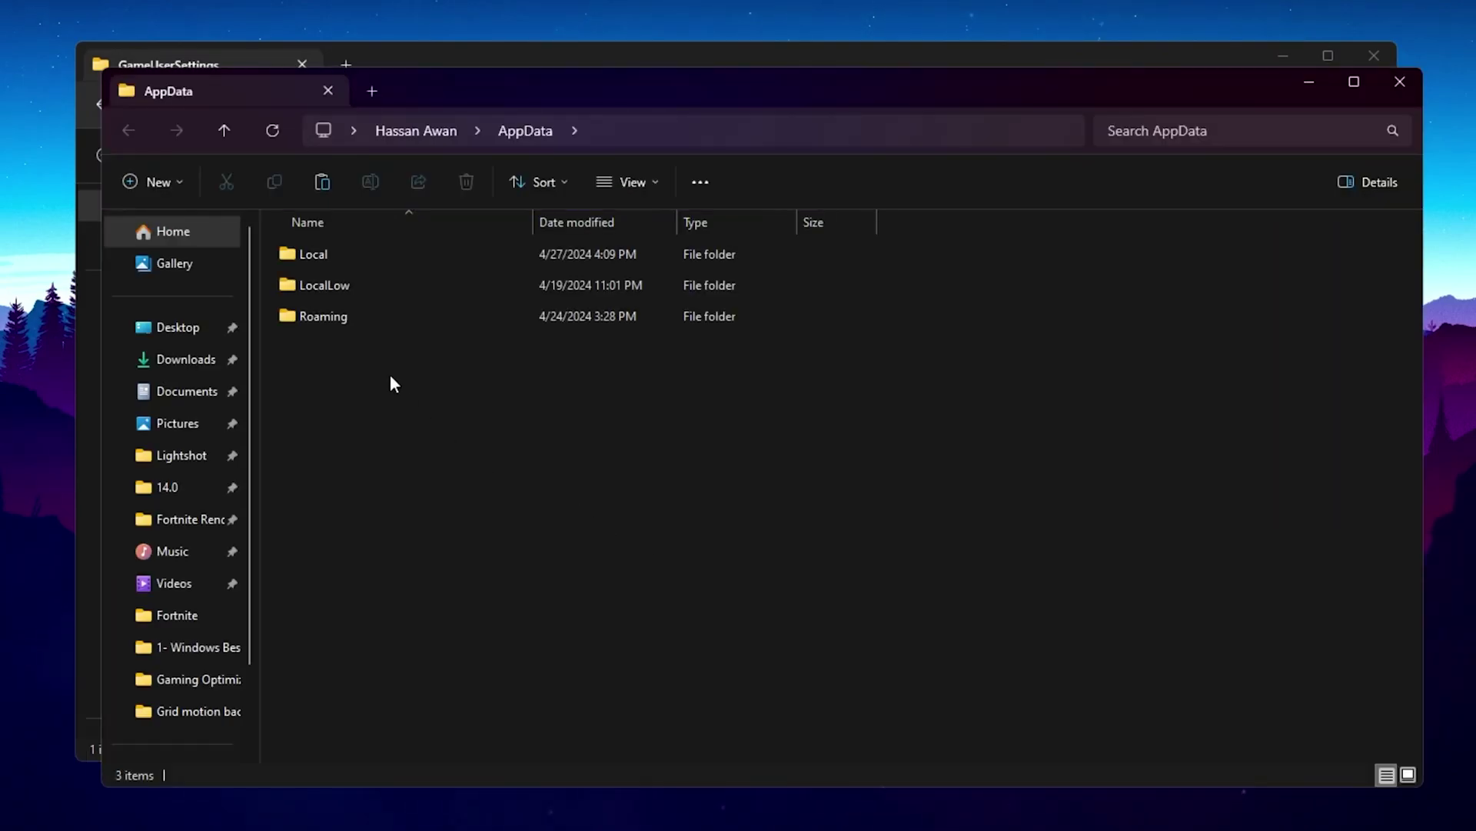
{"action": "double_click", "coordinate": [324, 265]}
{"action": "scroll", "coordinate": [376, 646], "scroll_direction": "down", "scroll_amount": 1}
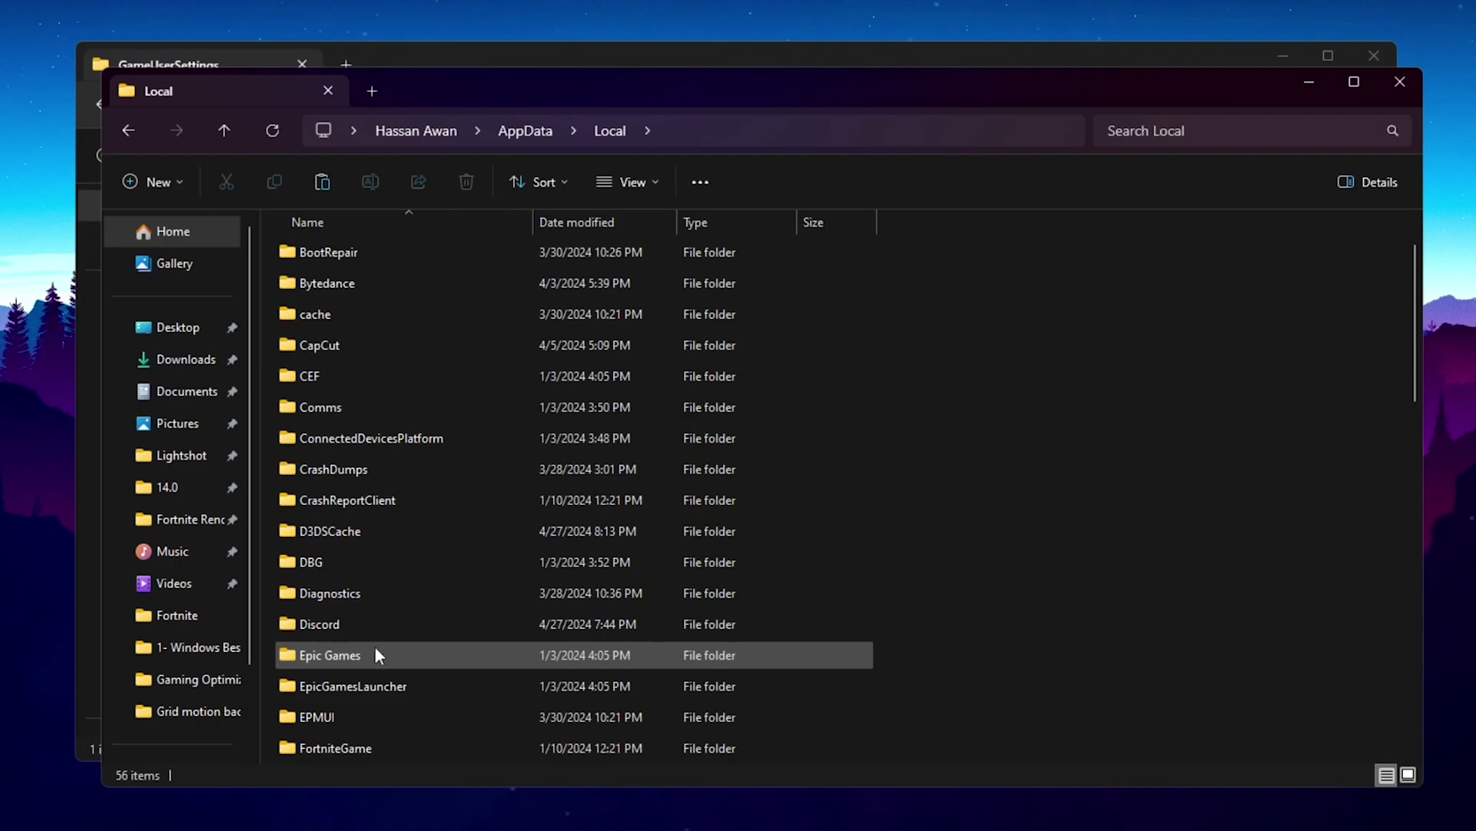
{"action": "left_click", "coordinate": [367, 746]}
{"action": "double_click", "coordinate": [367, 746]}
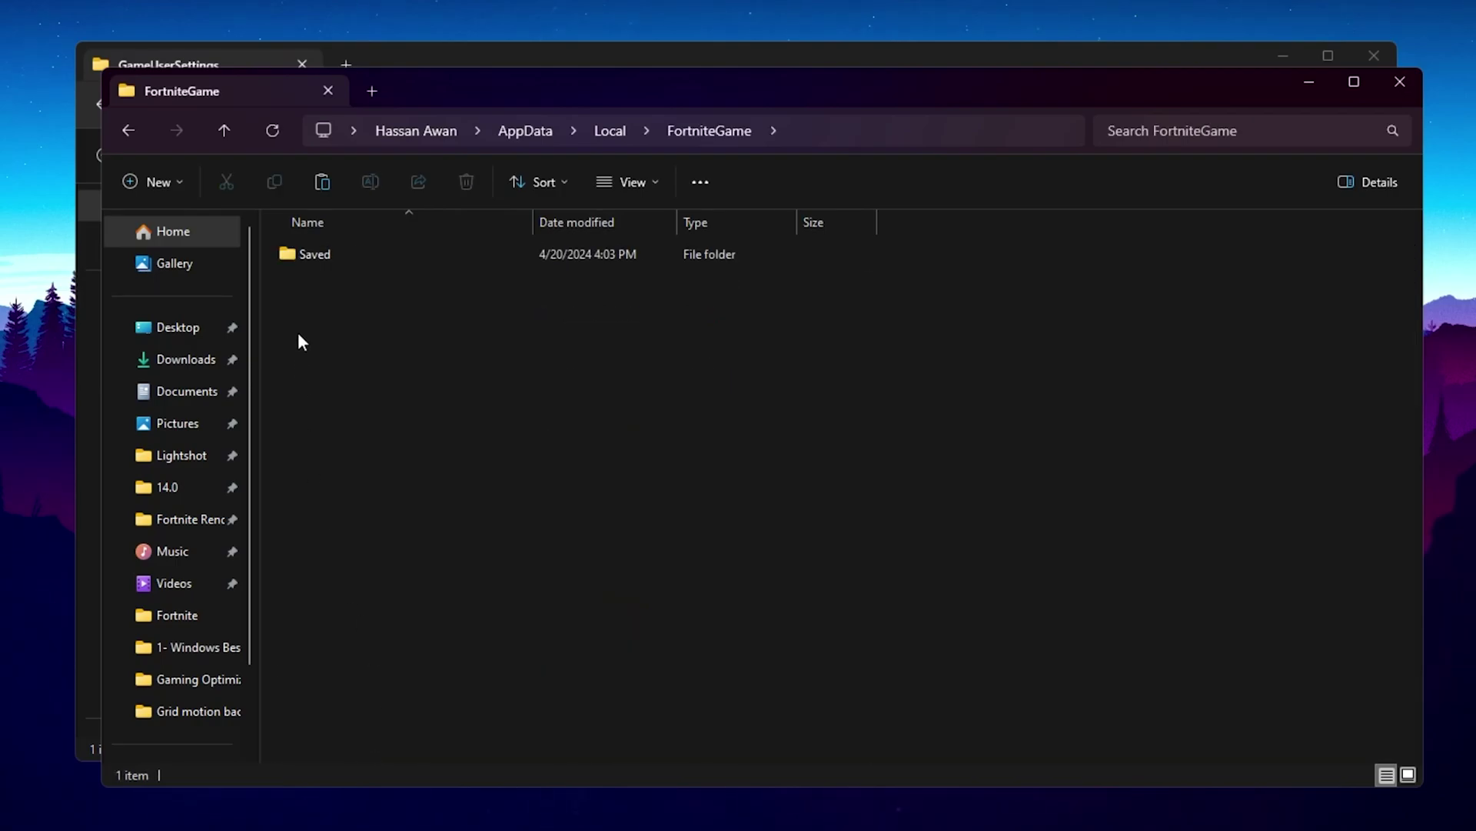
{"action": "double_click", "coordinate": [318, 260]}
{"action": "double_click", "coordinate": [334, 281]}
{"action": "double_click", "coordinate": [357, 281]}
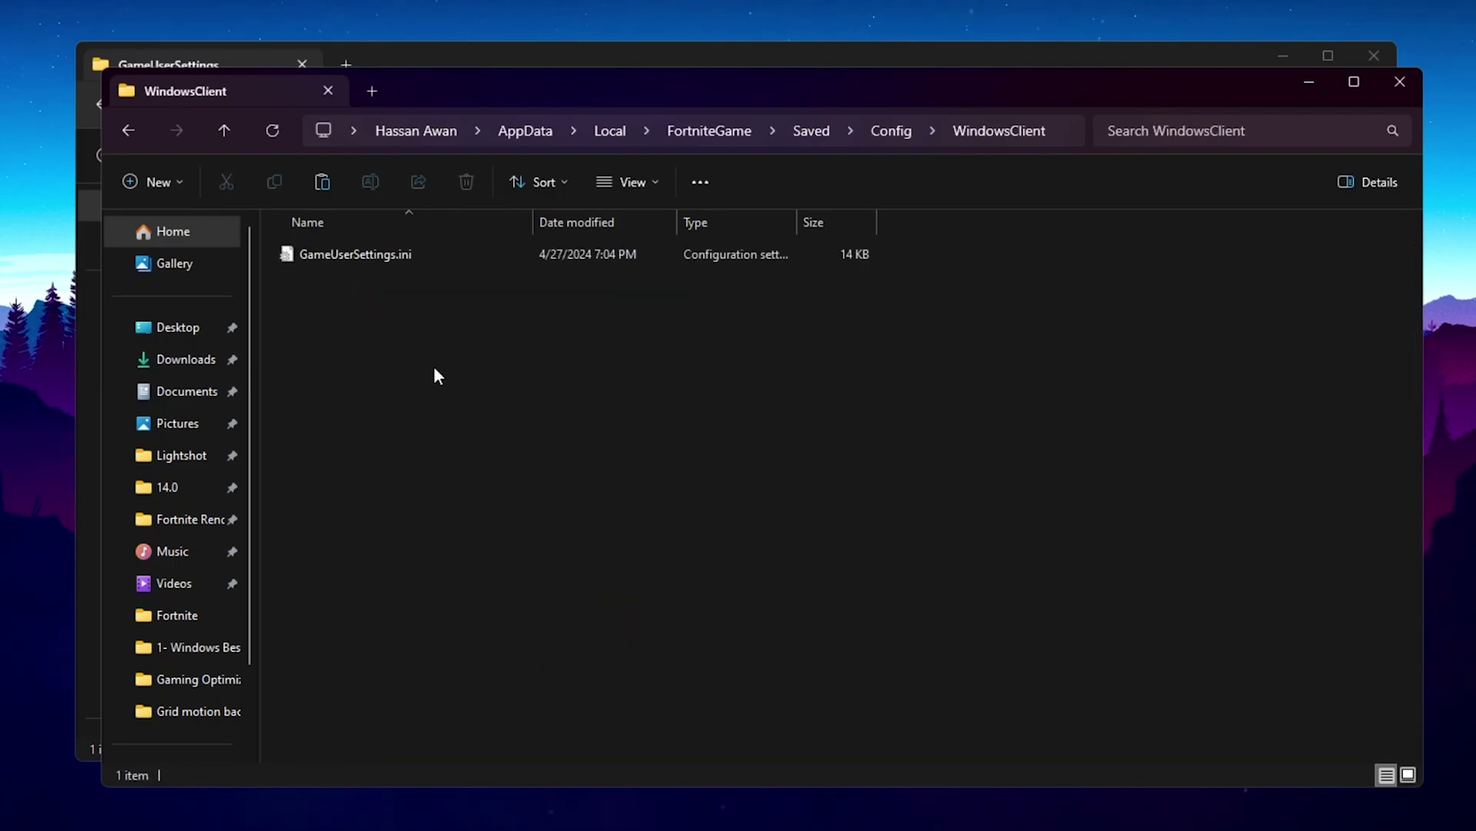
- Paste GameUserSettings.ini there, replacing the existing file
{"action": "right_click", "coordinate": [388, 344]}
{"action": "left_click", "coordinate": [455, 658]}
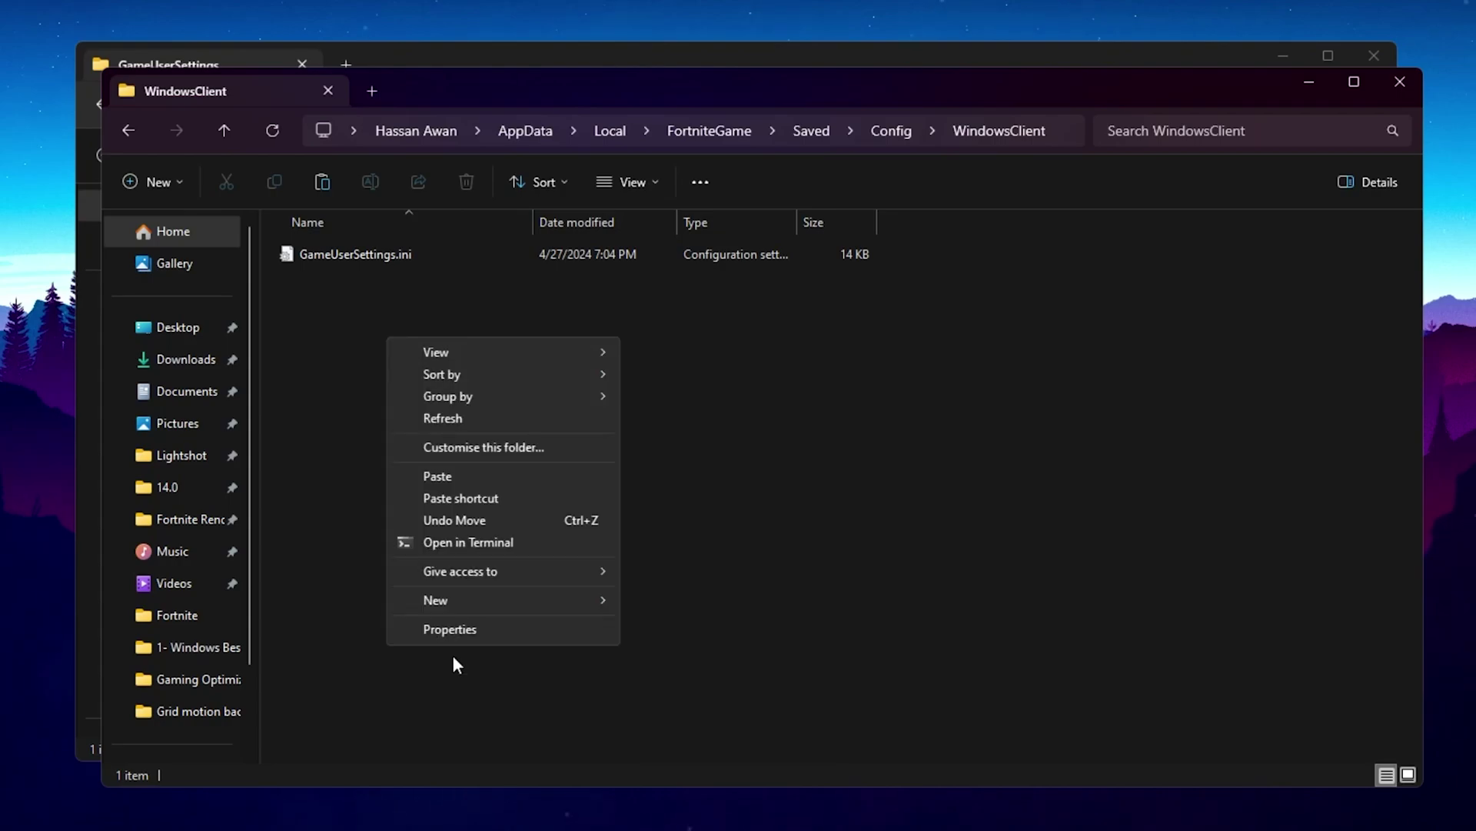
{"action": "left_click", "coordinate": [466, 478]}
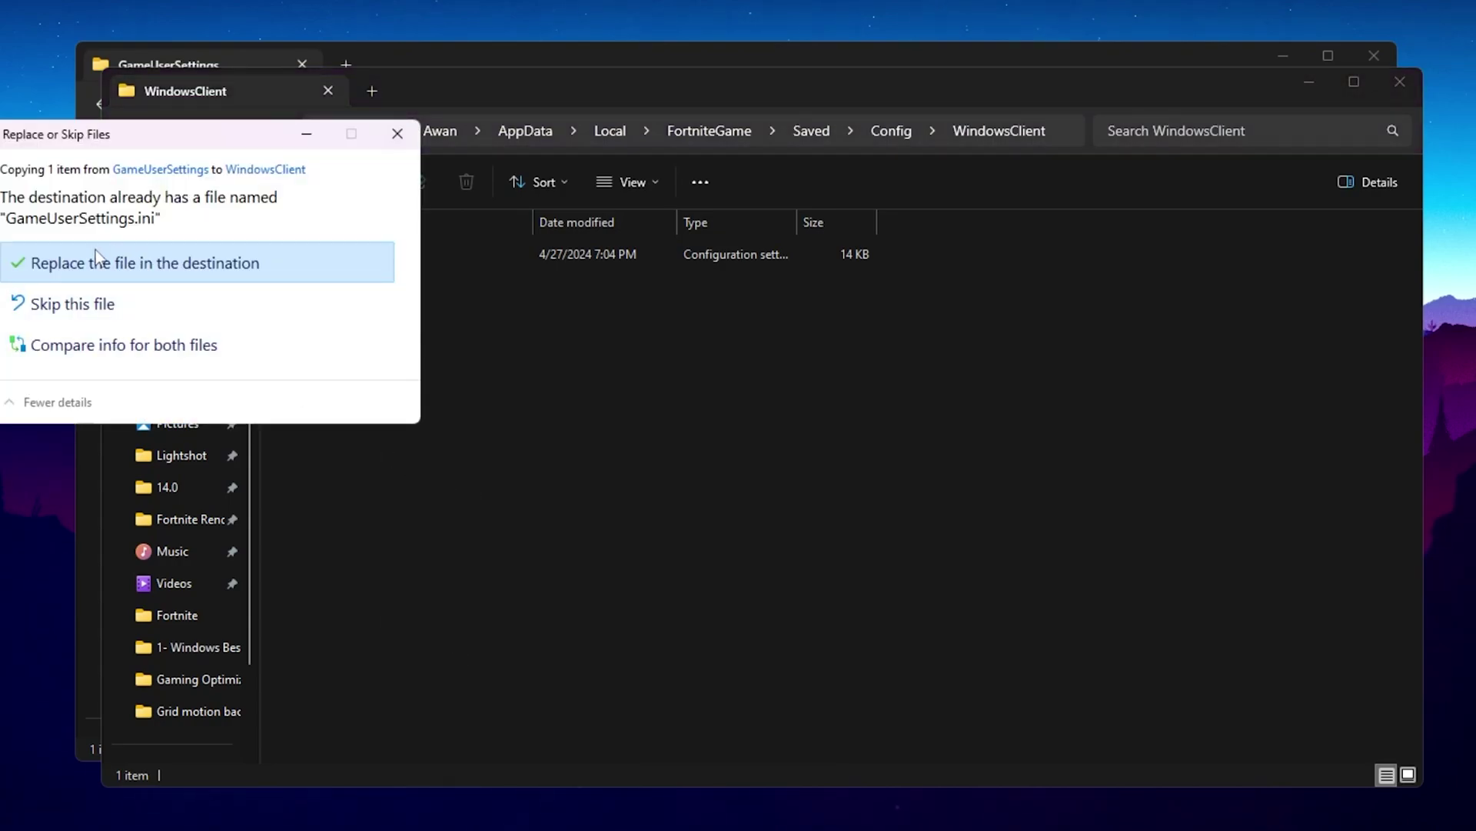
{"action": "left_click", "coordinate": [206, 263]}
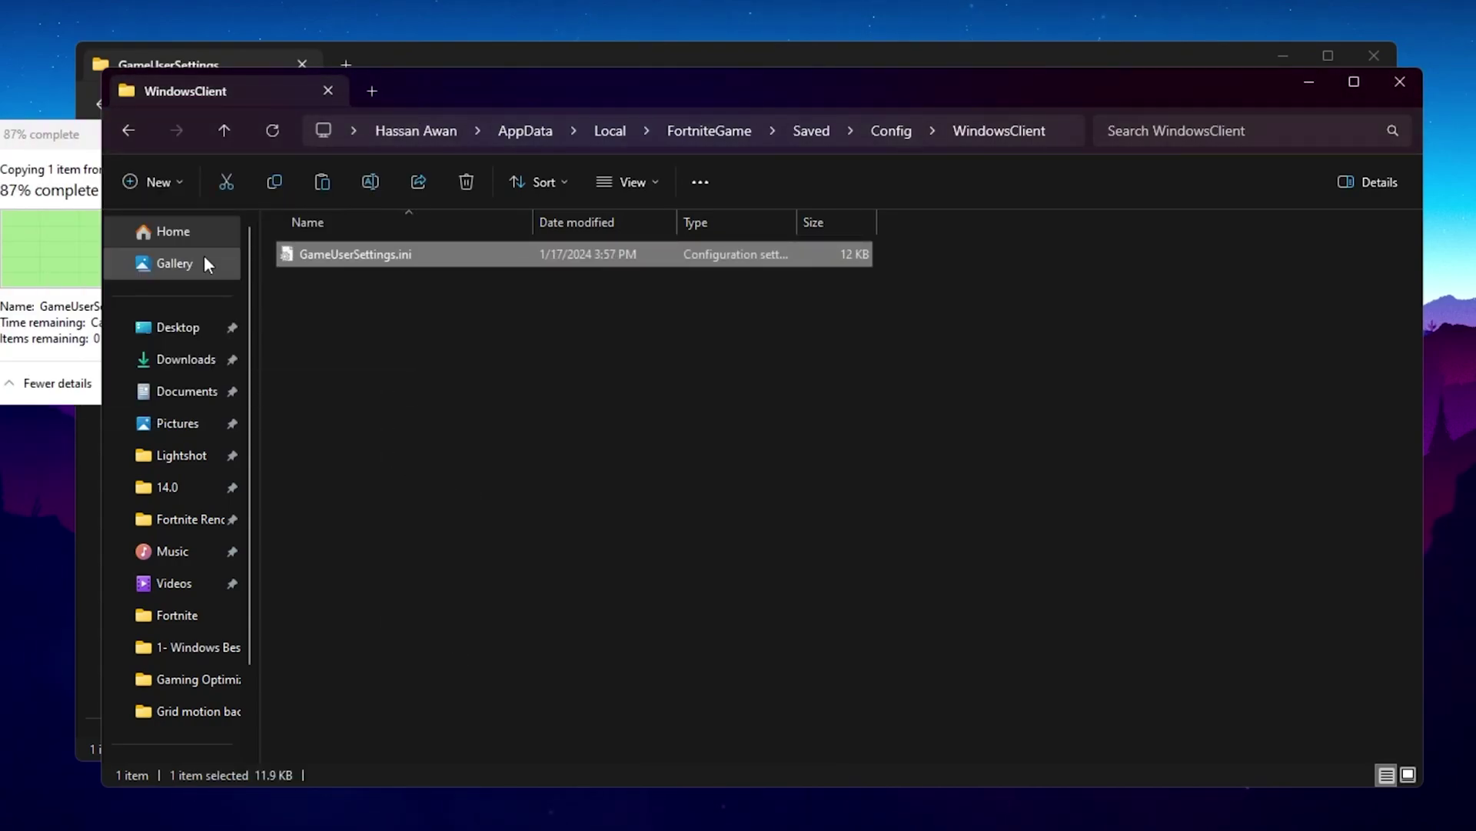
- Set GameUserSettings.ini in the WindowsClient folder to Read-only via its Properties
{"action": "right_click", "coordinate": [402, 258]}
{"action": "left_click", "coordinate": [458, 540]}
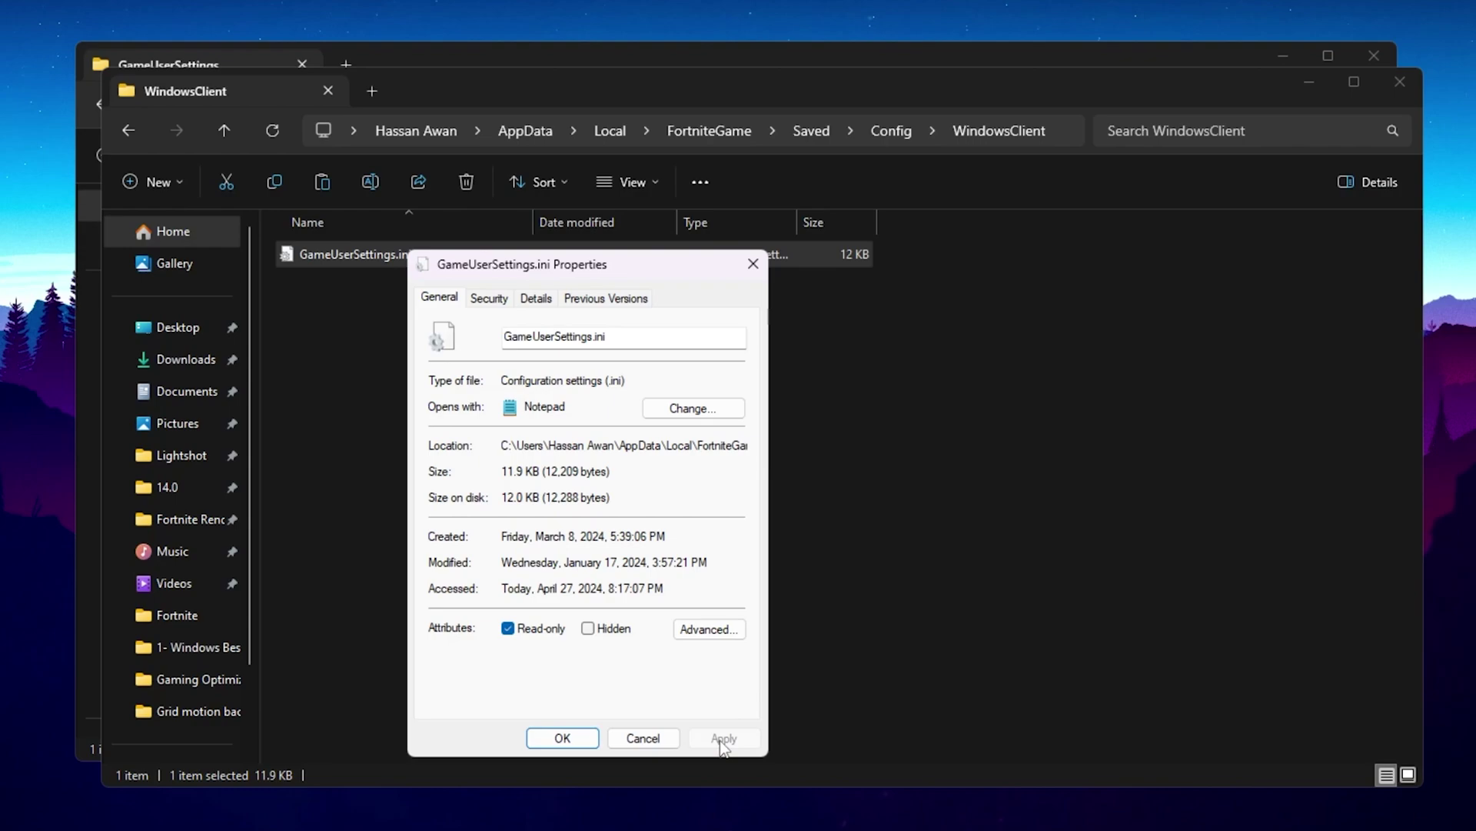
{"action": "left_click", "coordinate": [591, 741]}
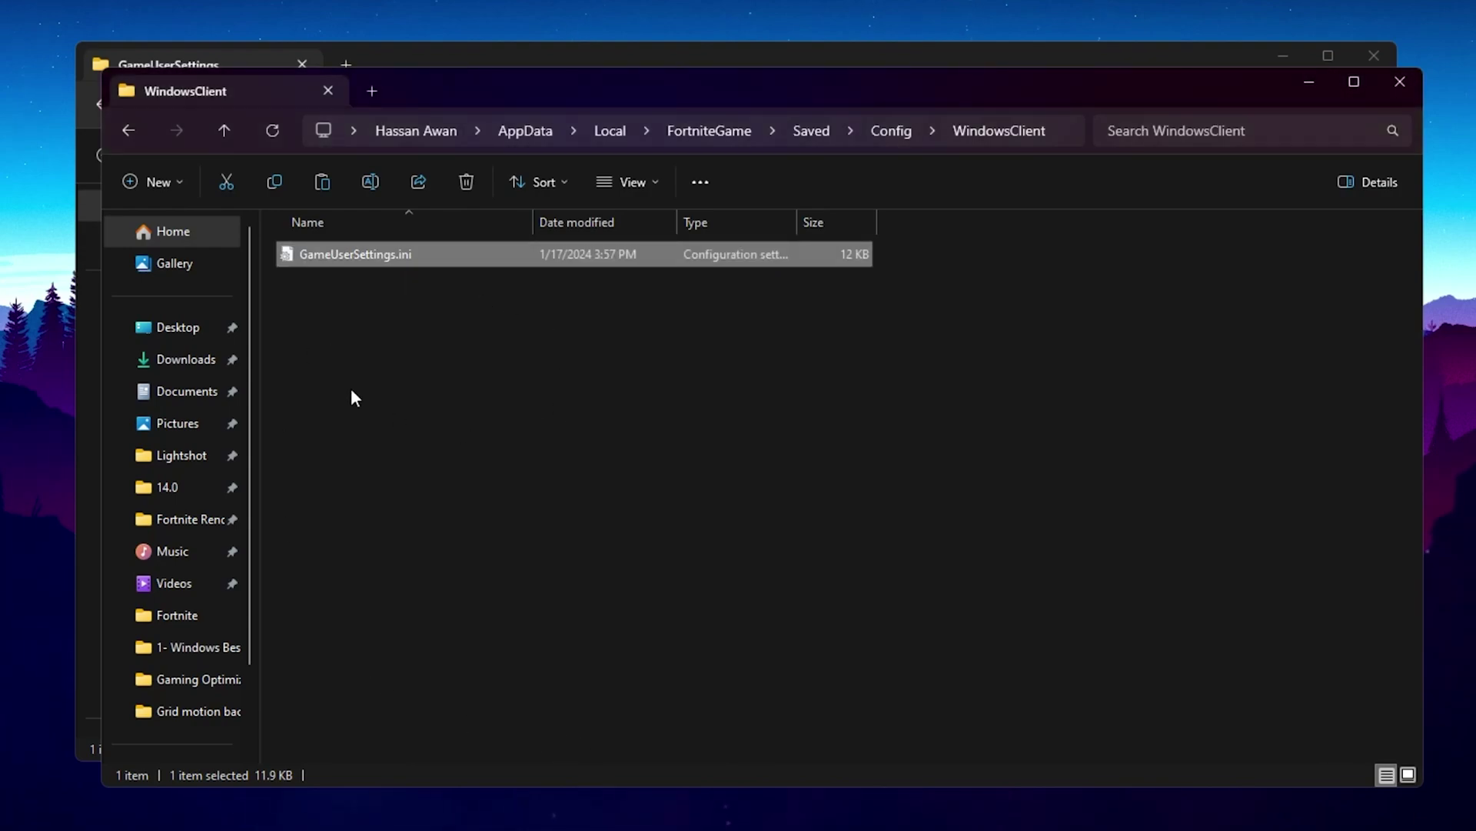